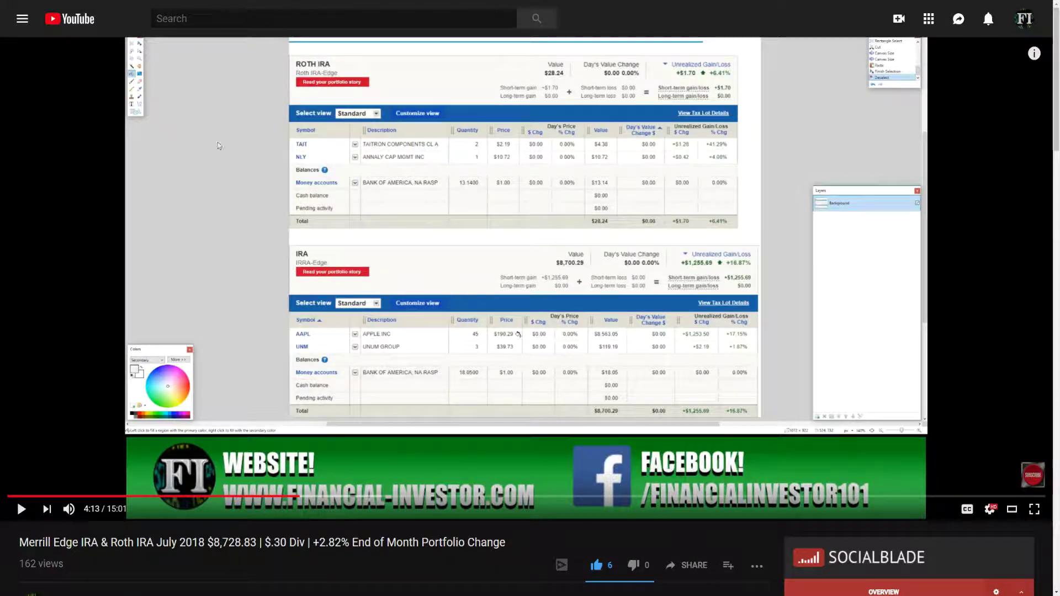
# - Switch to the monthly change spreadsheet and review the AUG18 holdings, dividends and buys
pyautogui.hotkey('ctrl', 'Tab')
pyautogui.scroll(-8, 479, 156)
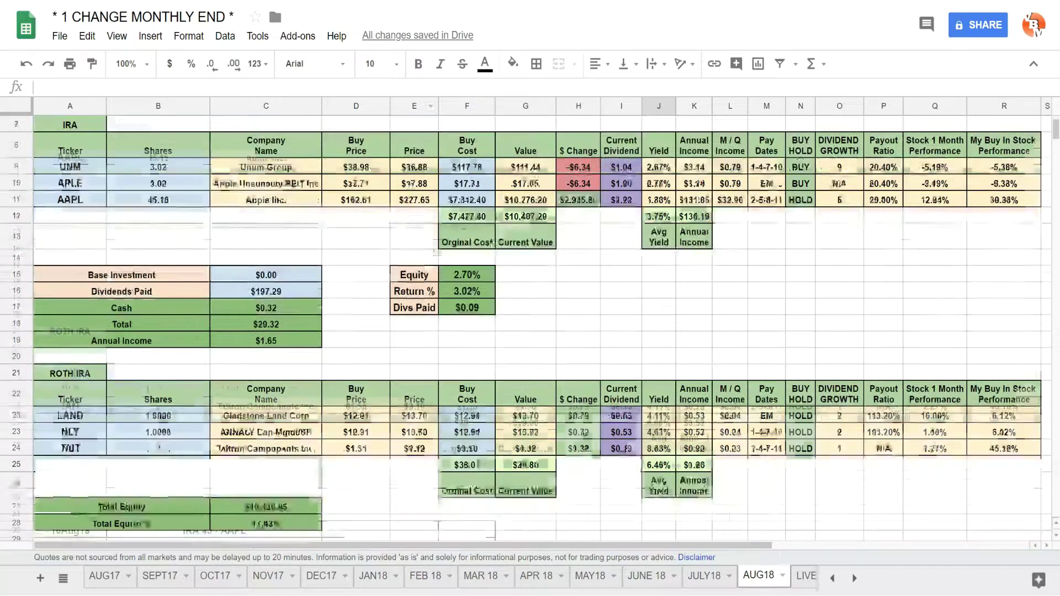
pyautogui.scroll(8, 486, 330)
pyautogui.scroll(-8, 486, 330)
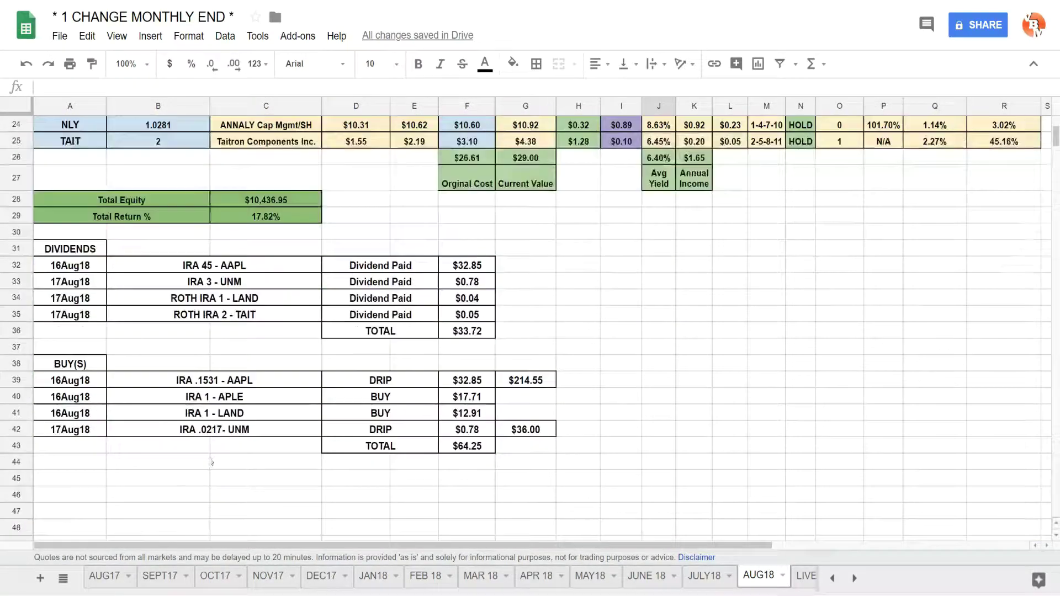
pyautogui.scroll(5, 287, 406)
pyautogui.scroll(3, 290, 409)
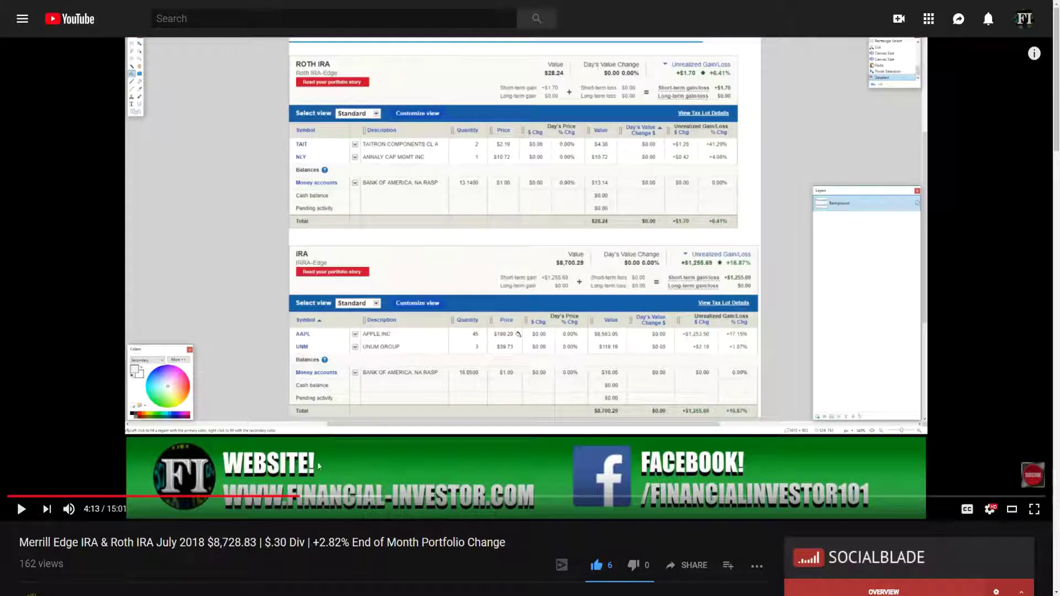
# - Highlight the July portfolio value in the video's title
pyautogui.moveTo(208, 543); pyautogui.dragTo(256, 543)
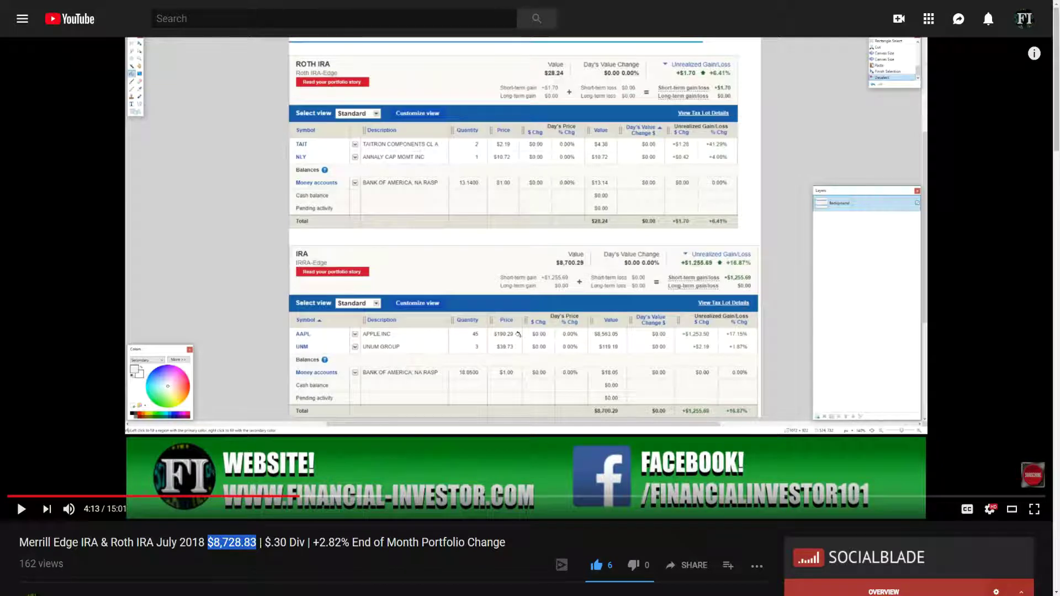
pyautogui.doubleClick(235, 543)
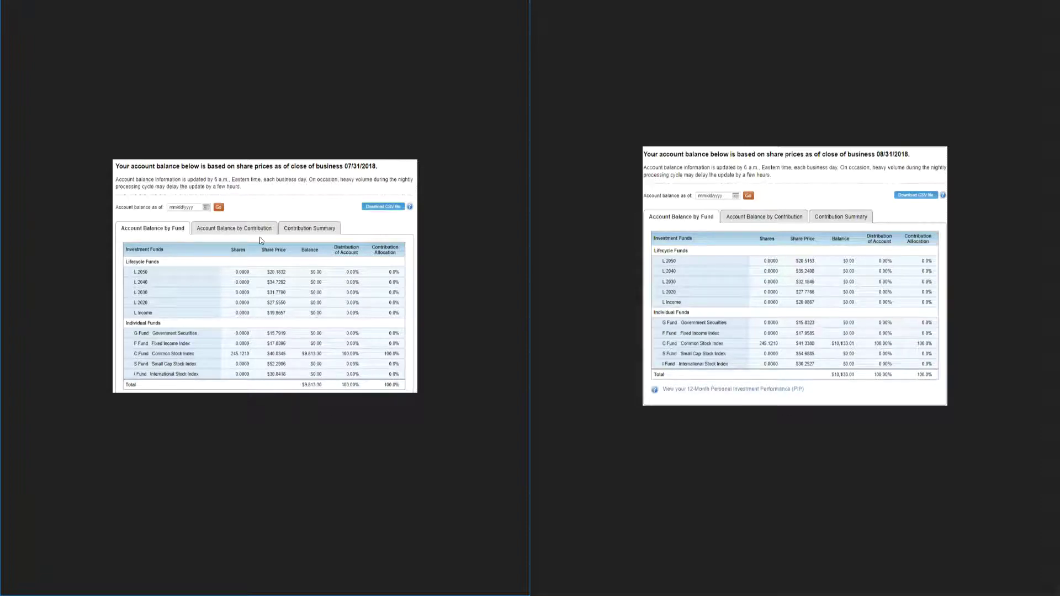
# - Advance both side-by-side images to the July and August IRA and Roth IRA statements for comparison
pyautogui.press('Right')
pyautogui.click(649, 254)
pyautogui.press('Right')
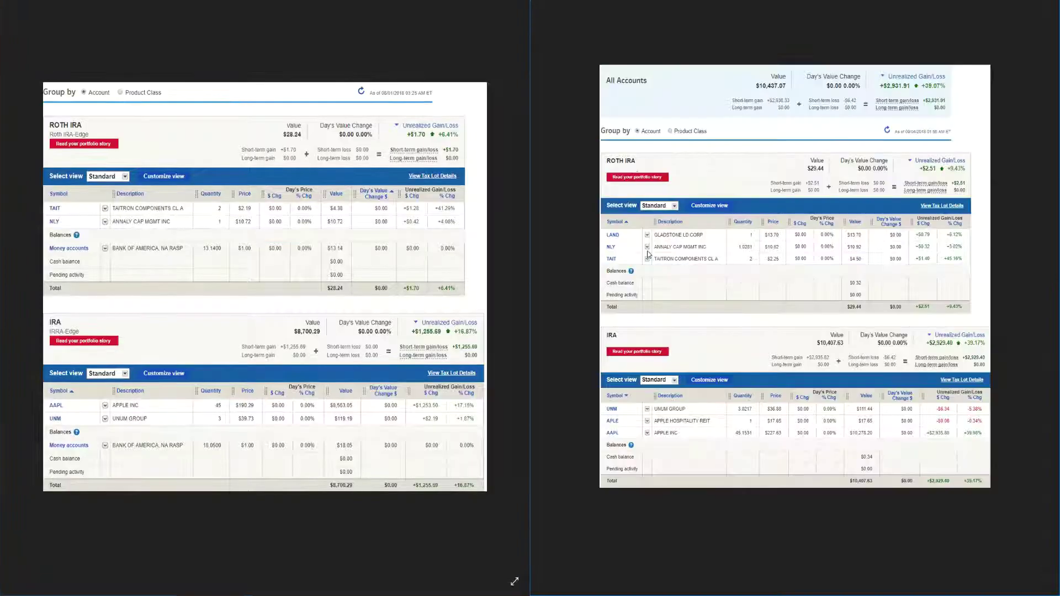
pyautogui.scroll(-1, 249, 239)
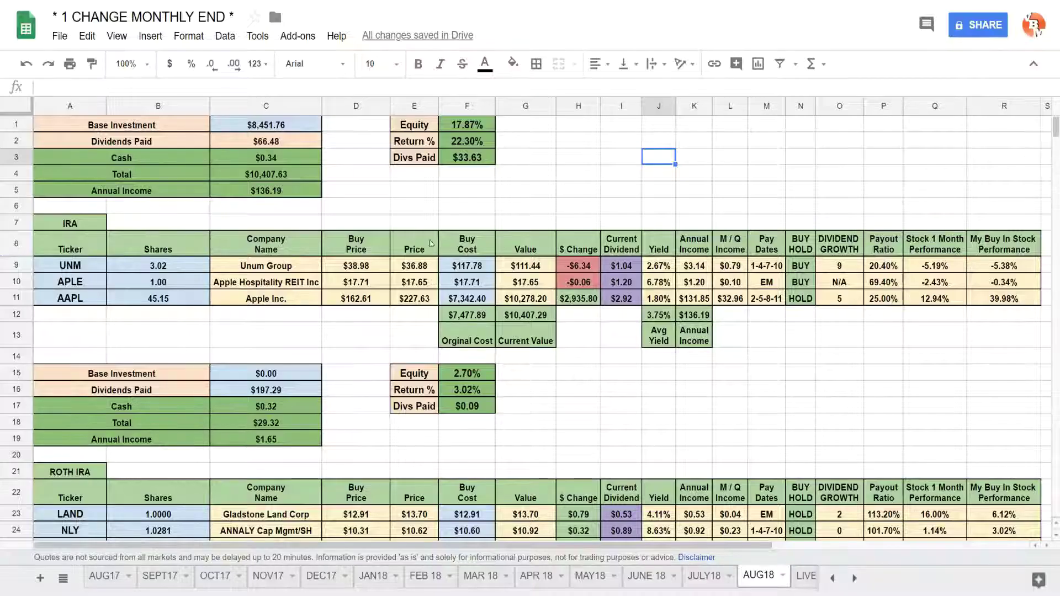
# - Examine the IRA holdings table on the AUG18 sheet, from the tickers across to the old and new dividend columns
pyautogui.click(425, 224)
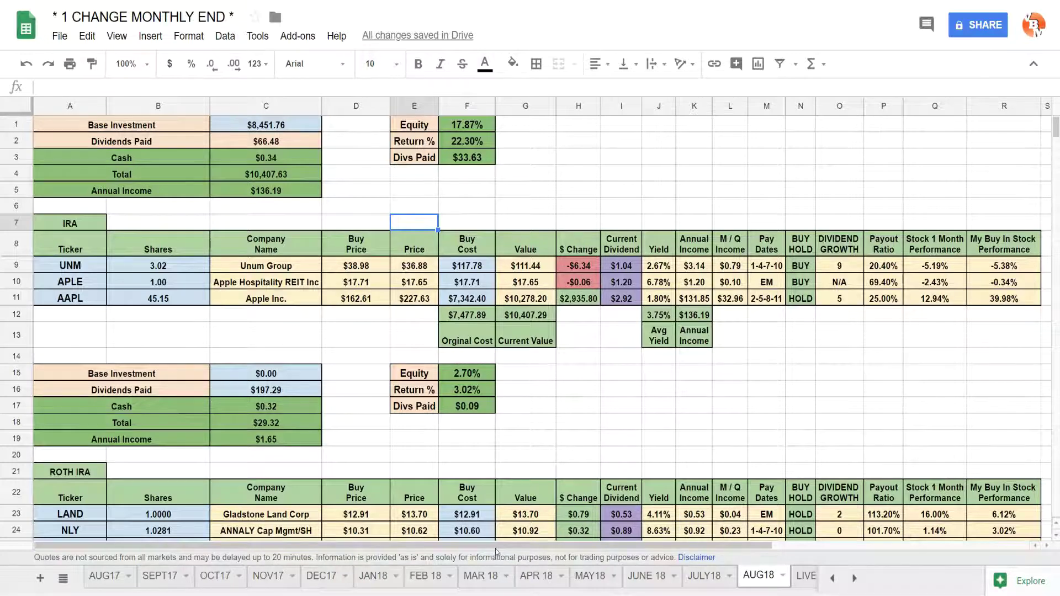
pyautogui.hscroll(2, 745, 316)
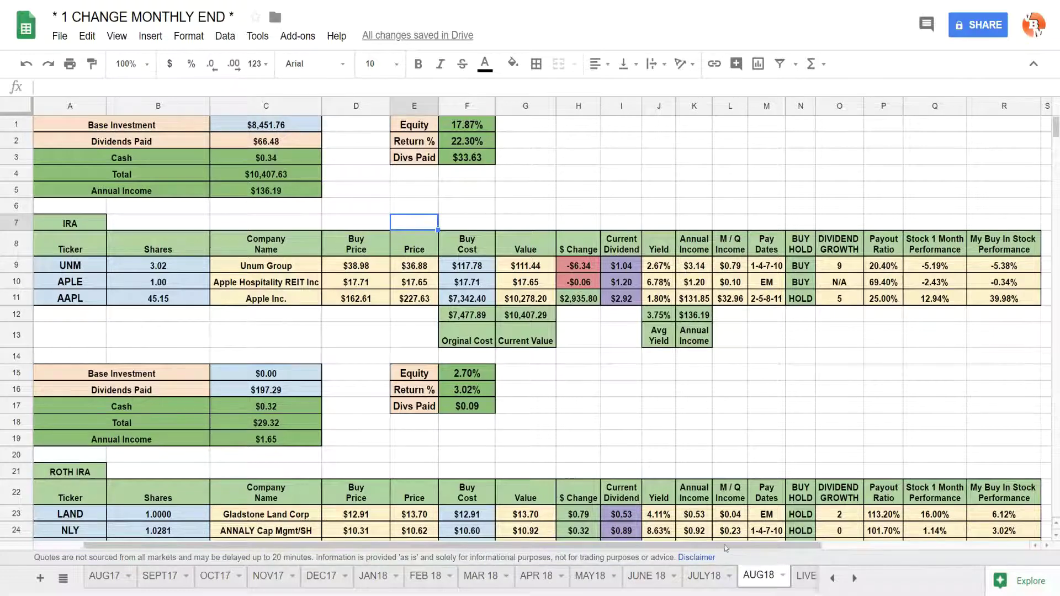
pyautogui.hscroll(3, 721, 547)
pyautogui.click(1052, 2)
pyautogui.click(1029, 62)
pyautogui.click(620, 501)
pyautogui.hscroll(-3, 413, 550)
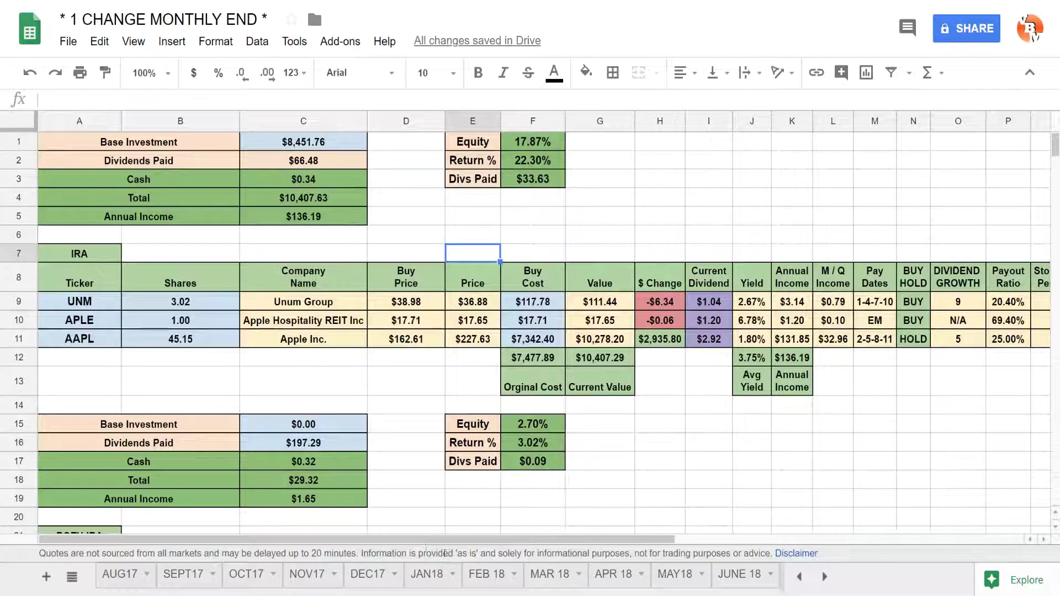
pyautogui.hscroll(3, 452, 547)
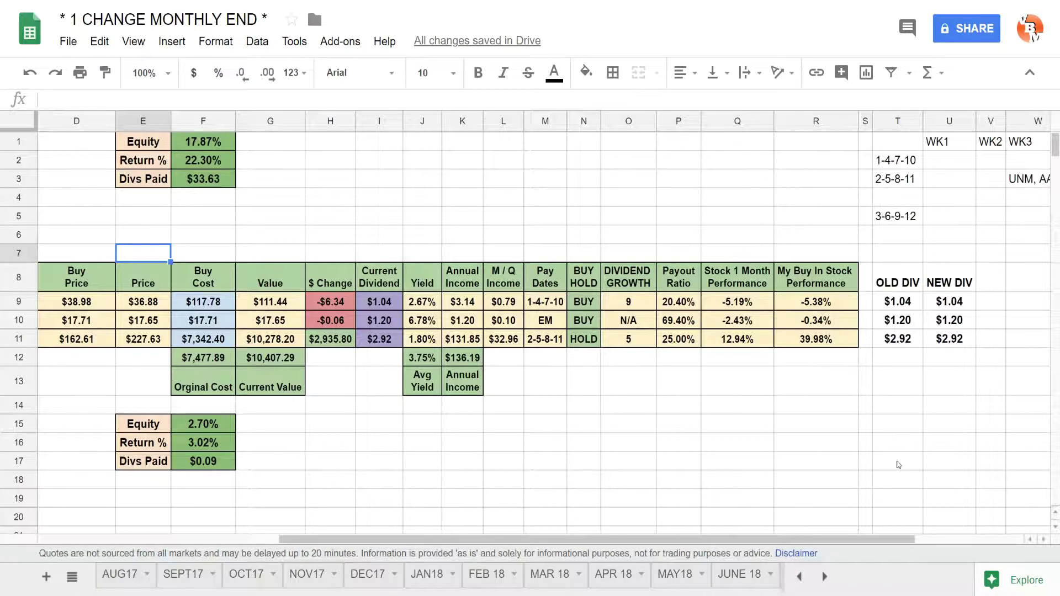
pyautogui.hscroll(1, 836, 544)
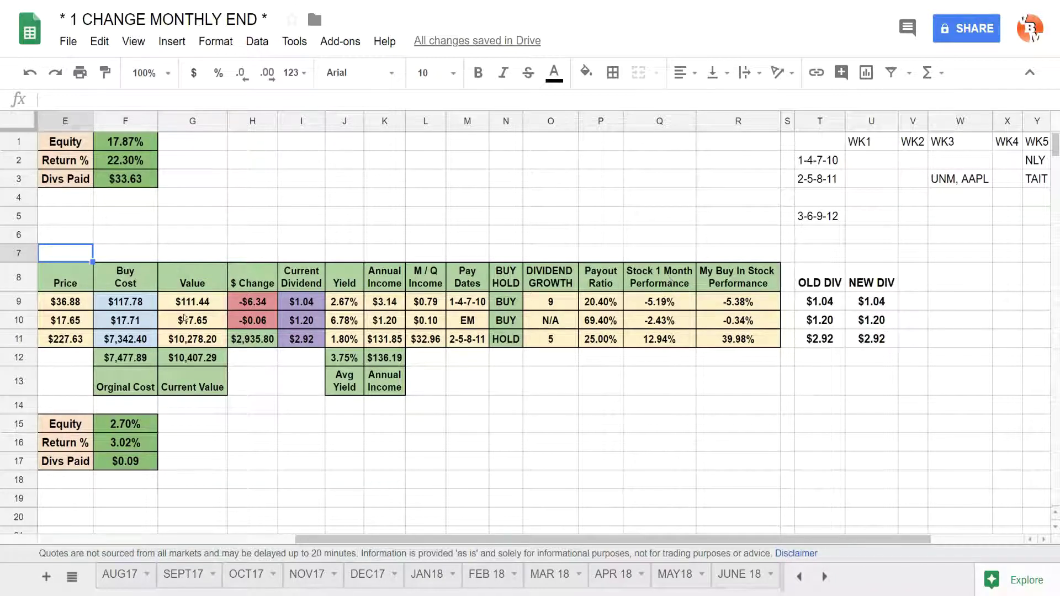
pyautogui.moveTo(491, 536); pyautogui.dragTo(547, 537)
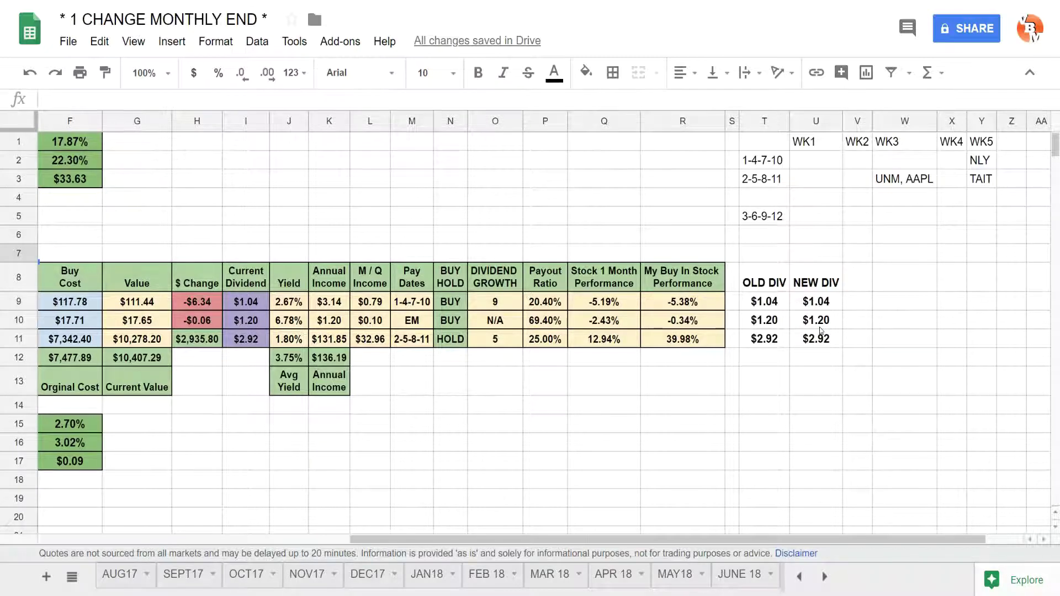
pyautogui.moveTo(562, 542); pyautogui.dragTo(472, 543)
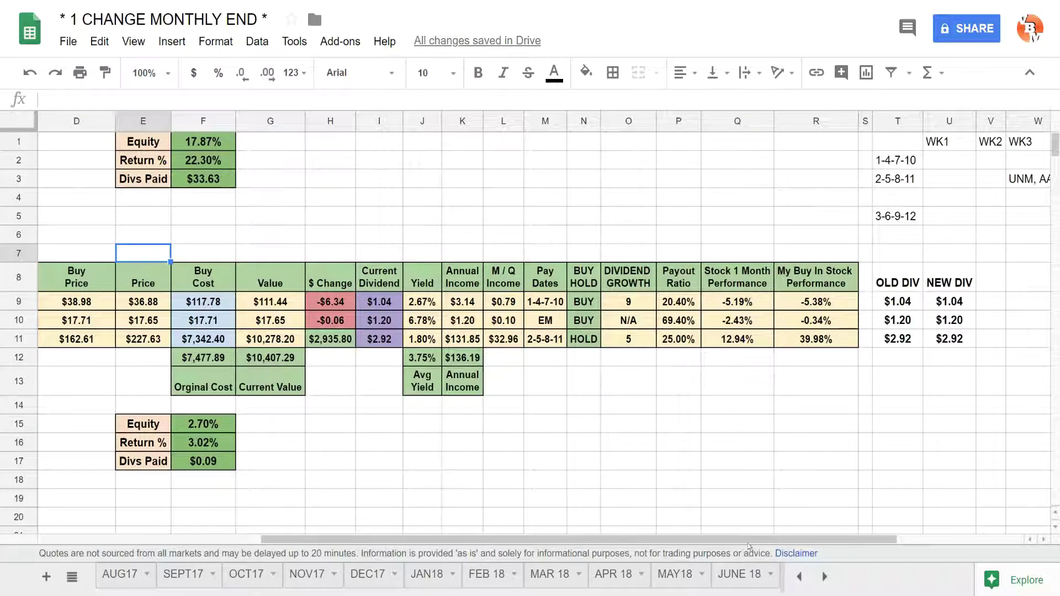
# - Compare the IRA's annual income and average yield between the JULY18 and AUG18 sheets
pyautogui.click(825, 577)
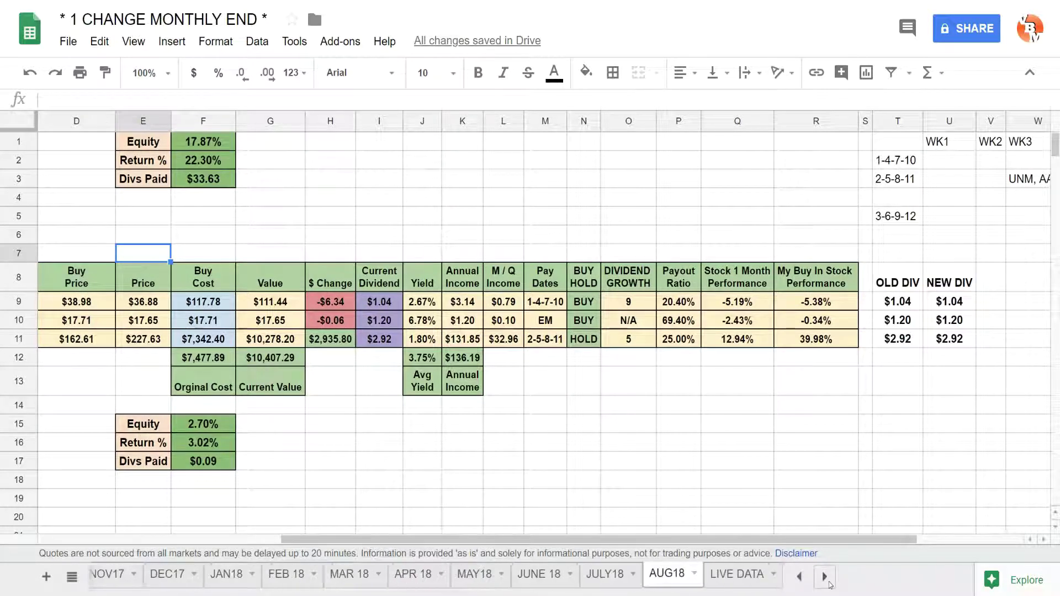
pyautogui.click(618, 576)
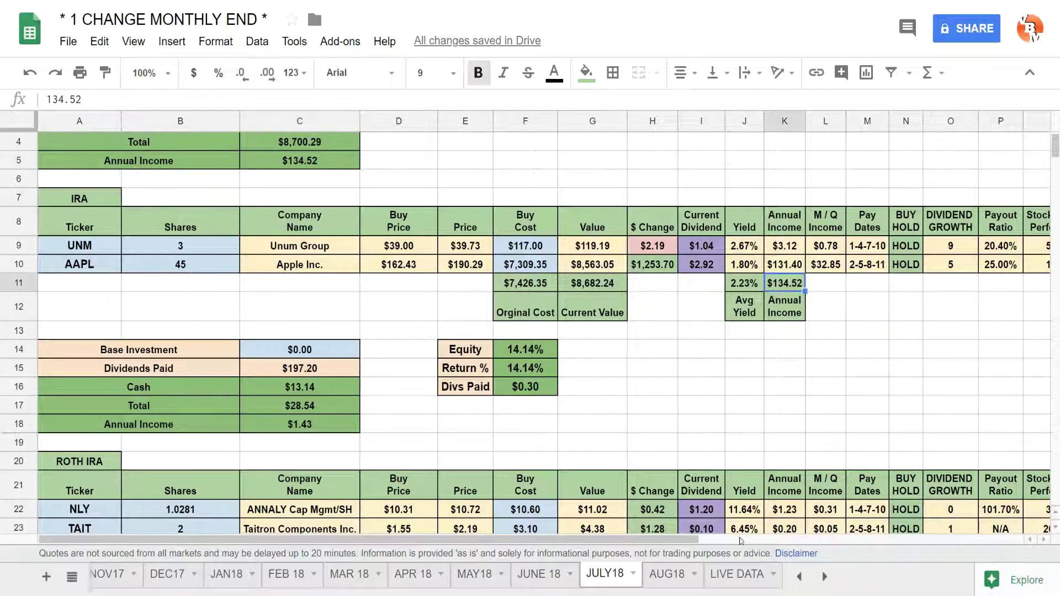
pyautogui.moveTo(673, 541); pyautogui.dragTo(735, 541)
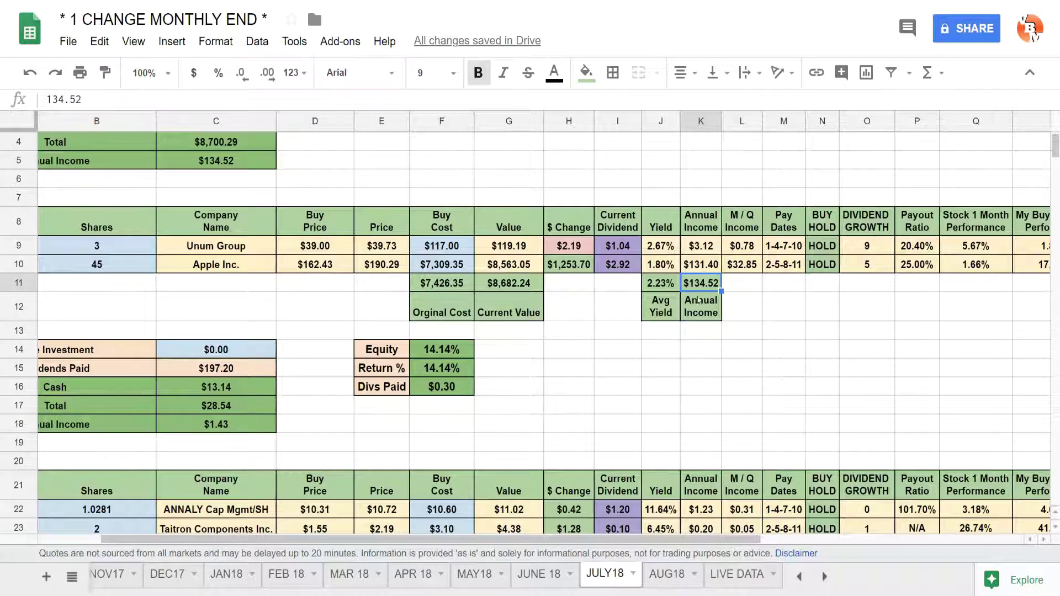
pyautogui.click(680, 574)
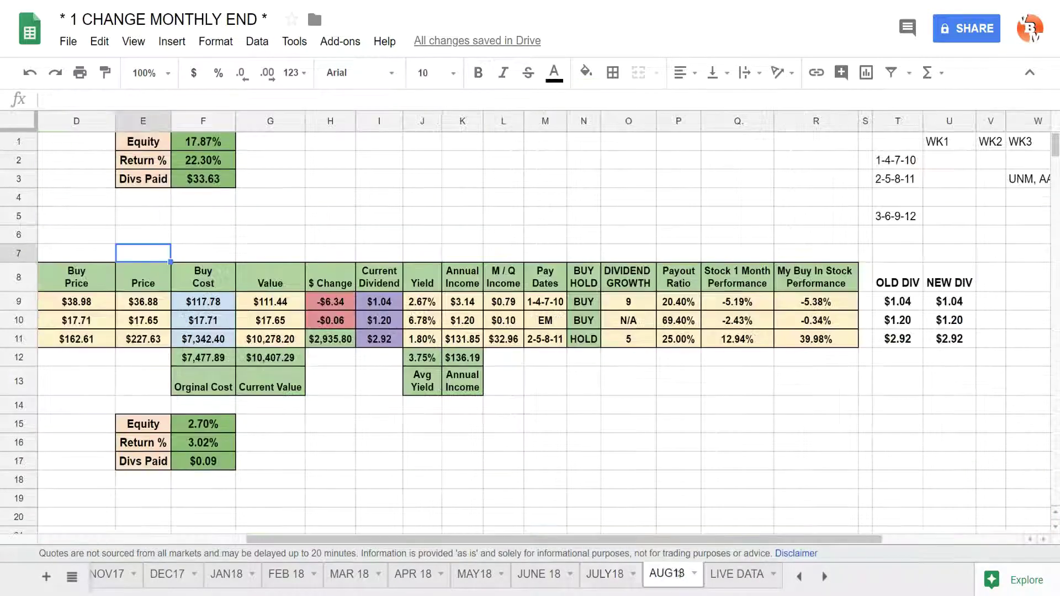
pyautogui.click(605, 575)
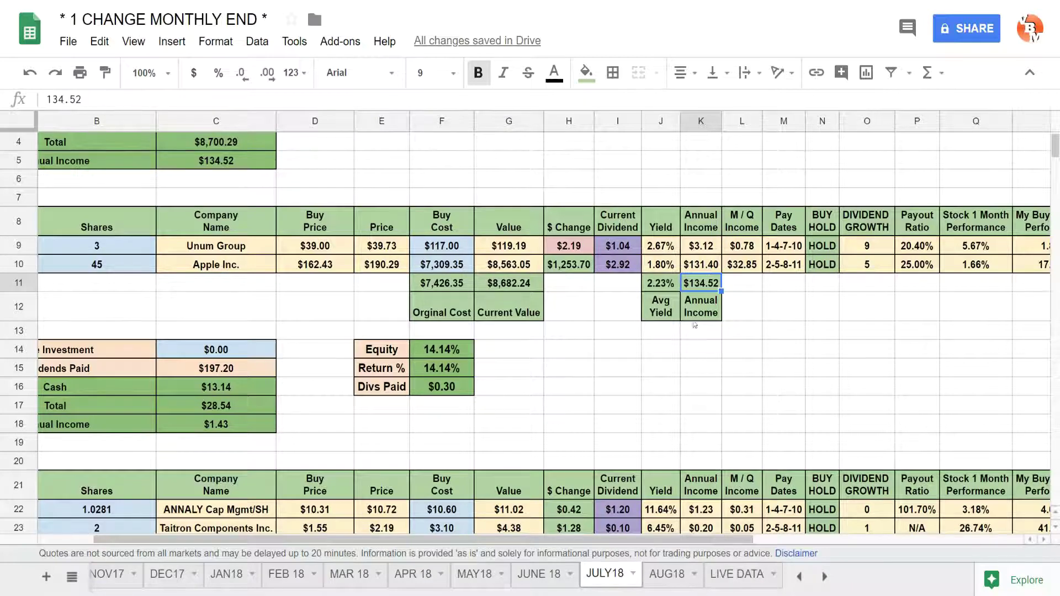
pyautogui.click(666, 575)
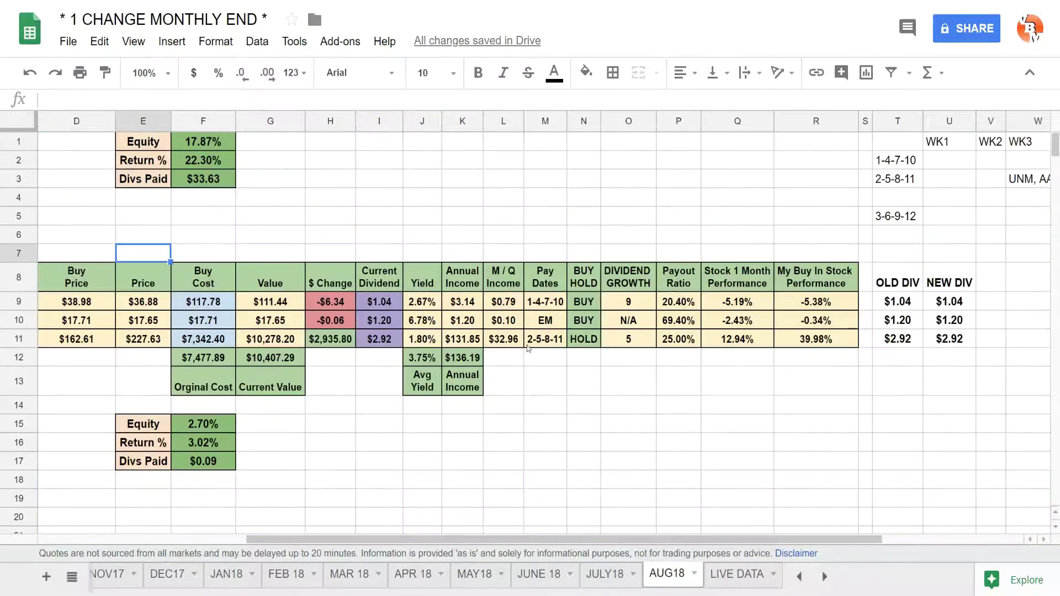
pyautogui.click(604, 575)
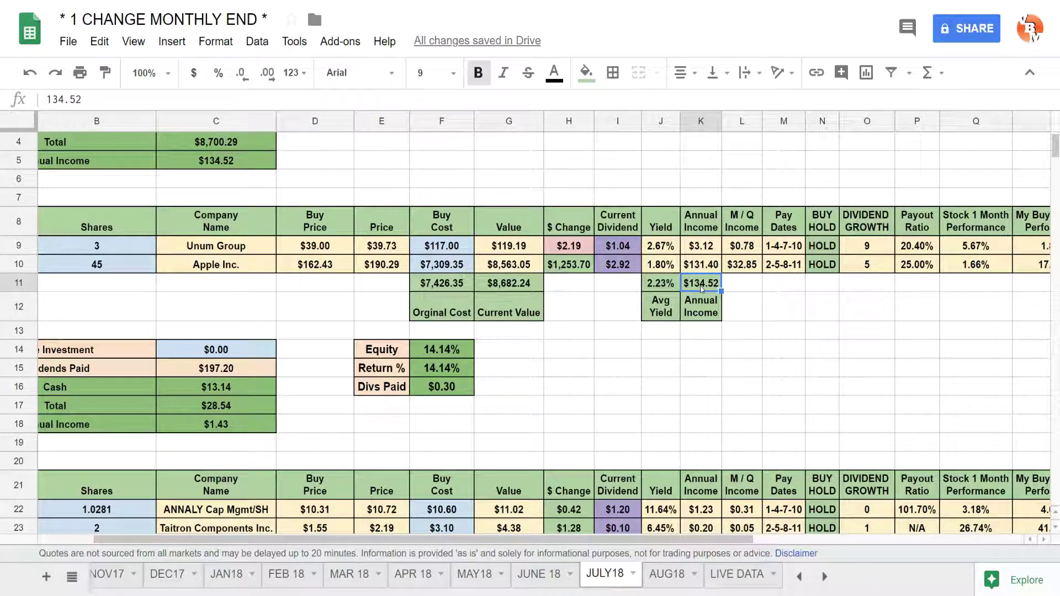
pyautogui.click(671, 575)
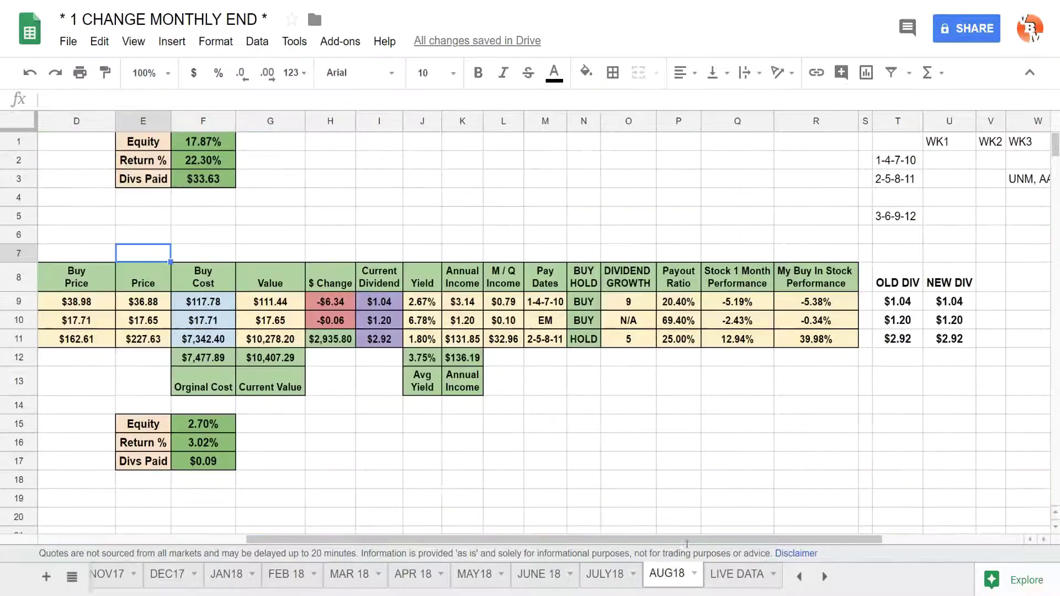
pyautogui.click(605, 575)
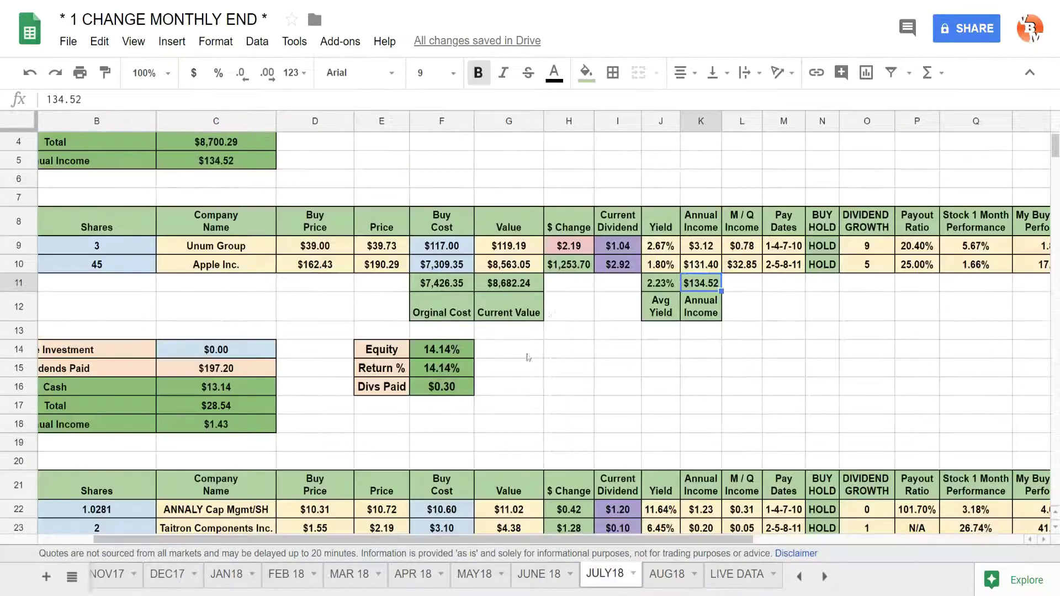
pyautogui.click(668, 575)
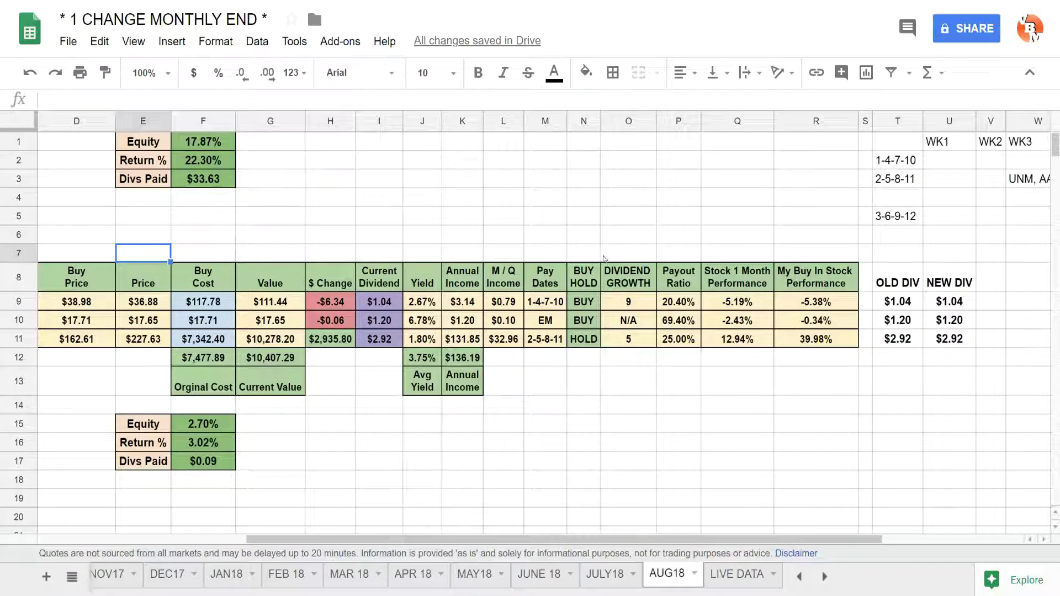
# - Select the IRA's average yield on the AUG18 sheet and review the IRA summary and holdings
pyautogui.click(424, 361)
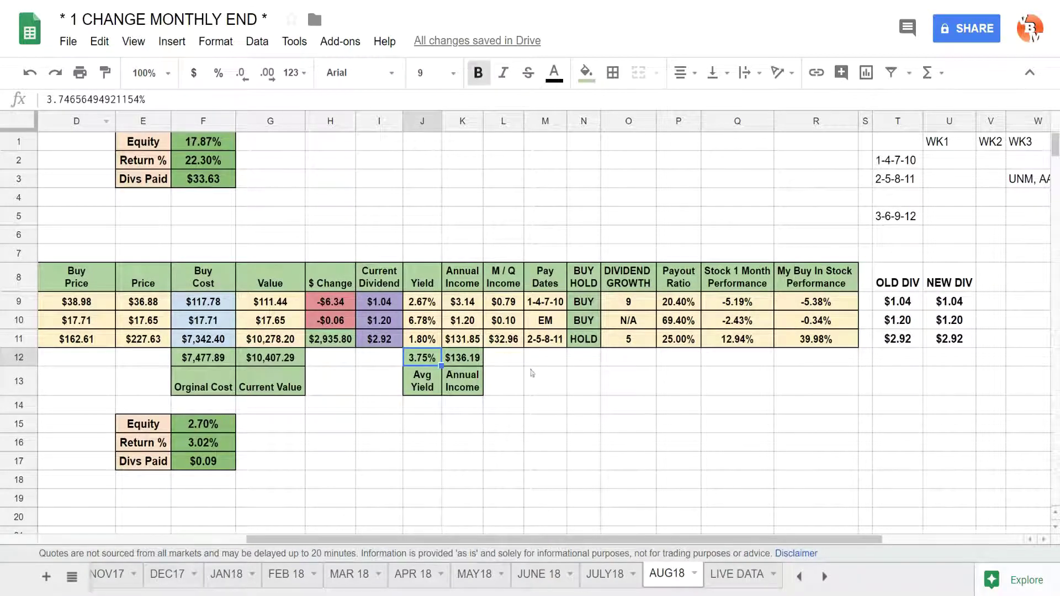
pyautogui.click(721, 576)
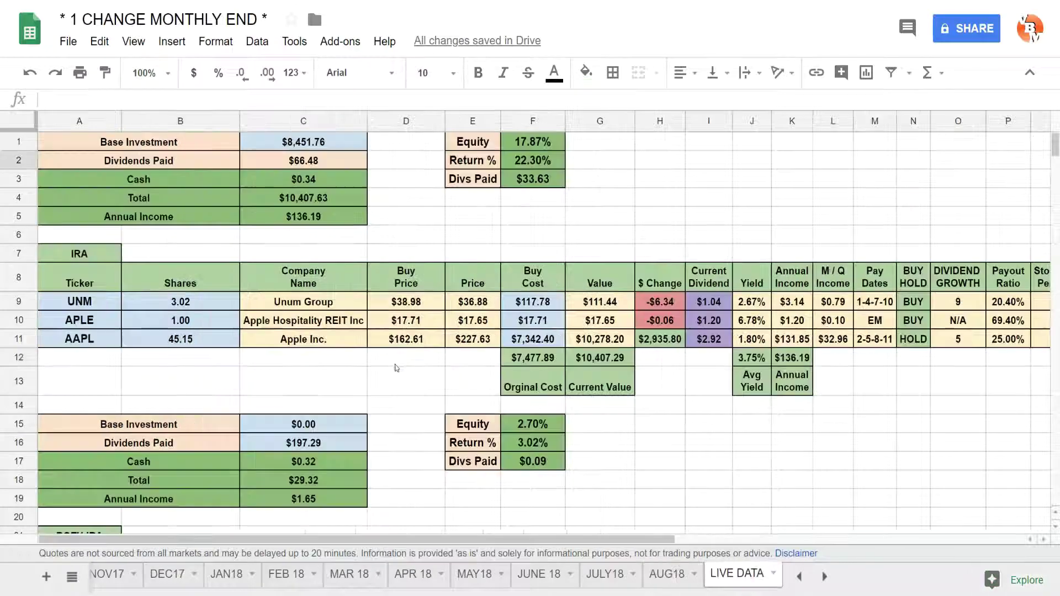
pyautogui.click(662, 574)
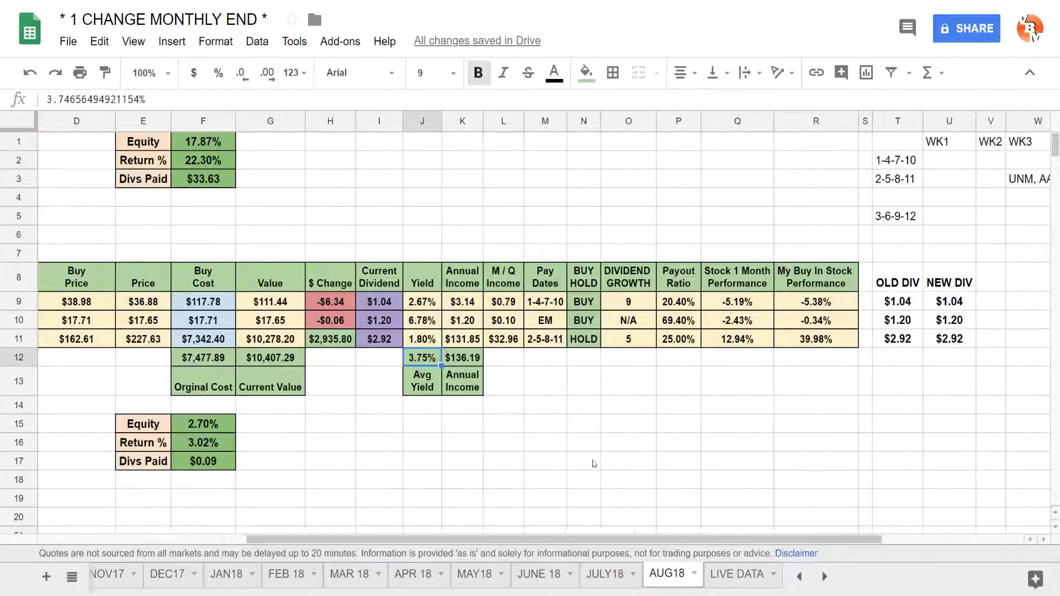
pyautogui.hscroll(-3, 638, 544)
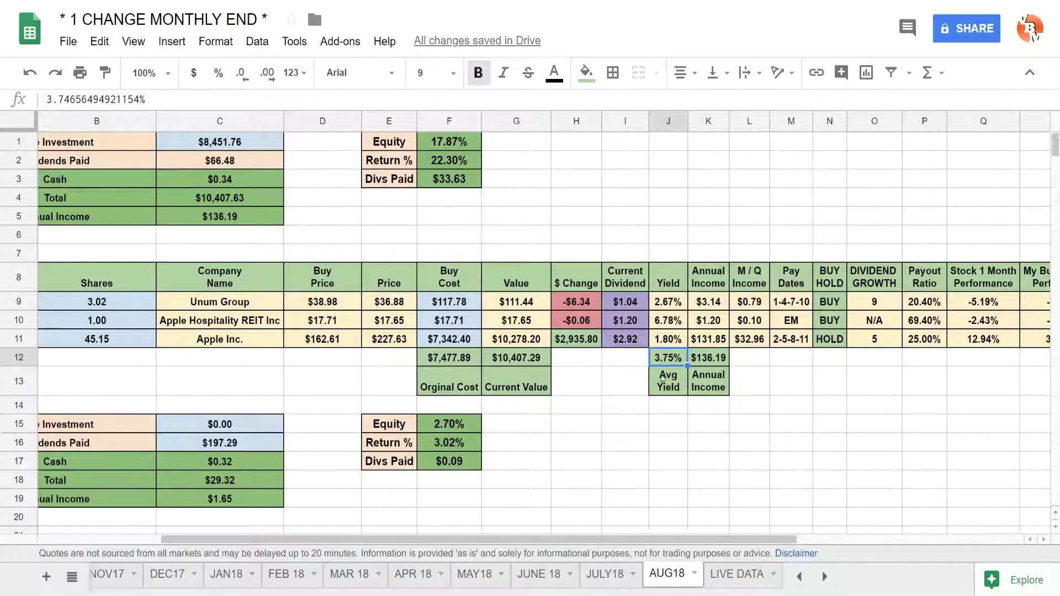
pyautogui.moveTo(701, 539); pyautogui.dragTo(577, 533)
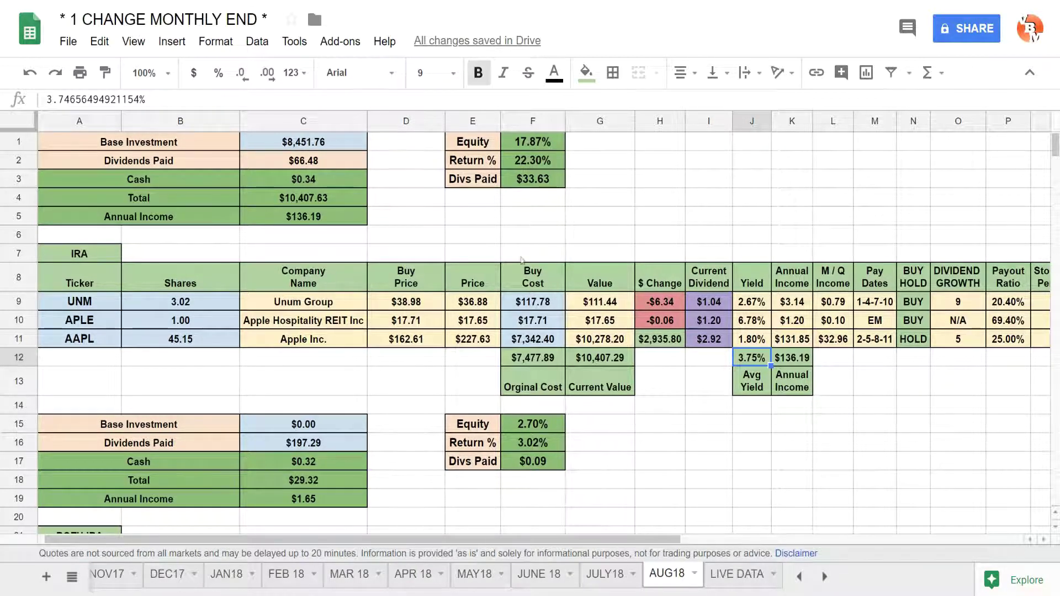
# - Compare the IRA's summary and current value with those of the Roth IRA on the AUG18 sheet
pyautogui.scroll(-5, 549, 241)
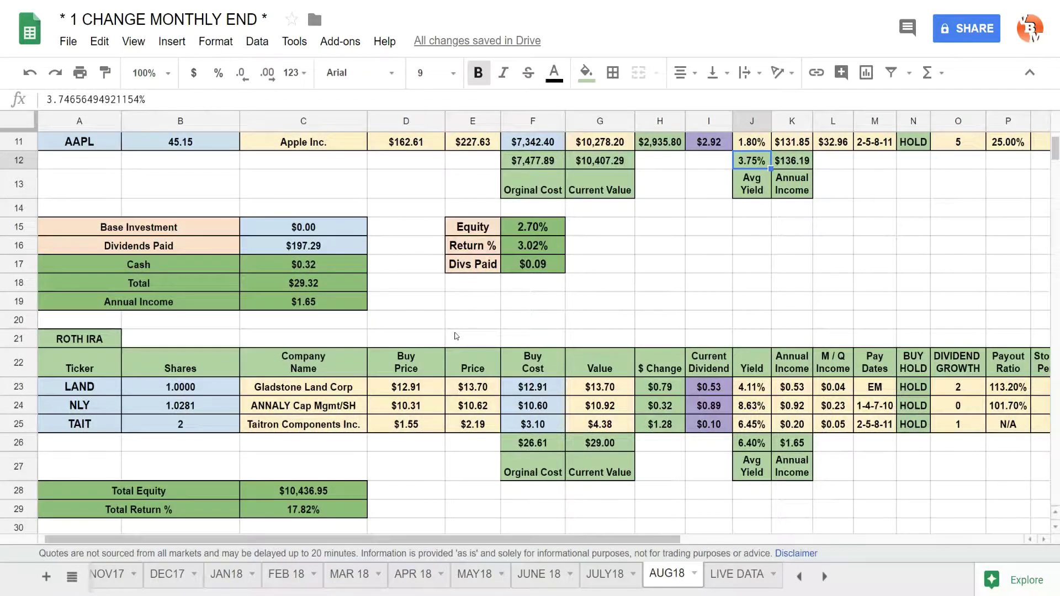
pyautogui.scroll(4, 456, 337)
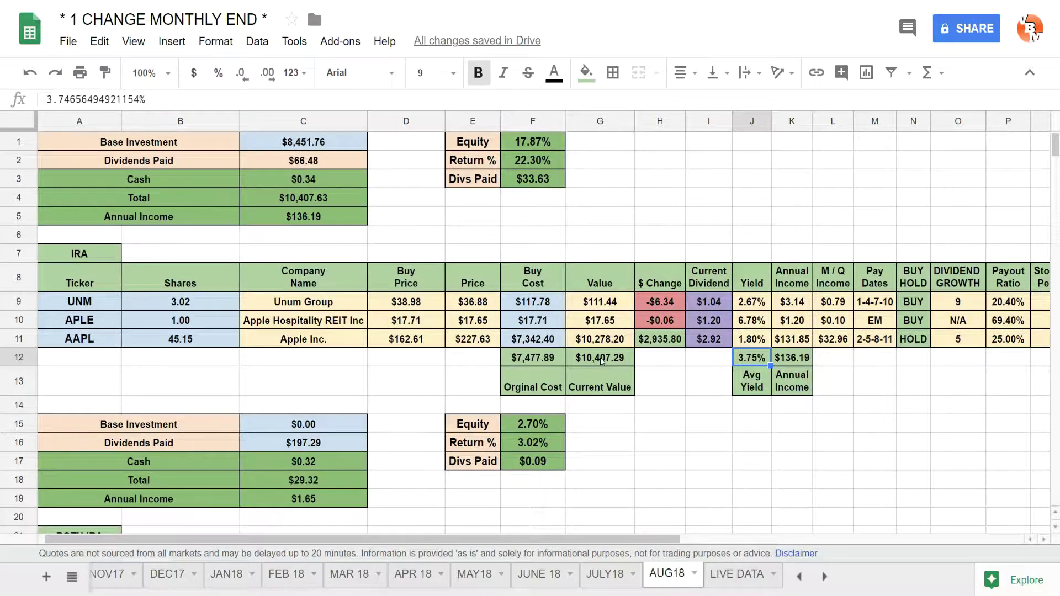
pyautogui.scroll(-5, 601, 361)
pyautogui.scroll(5, 599, 375)
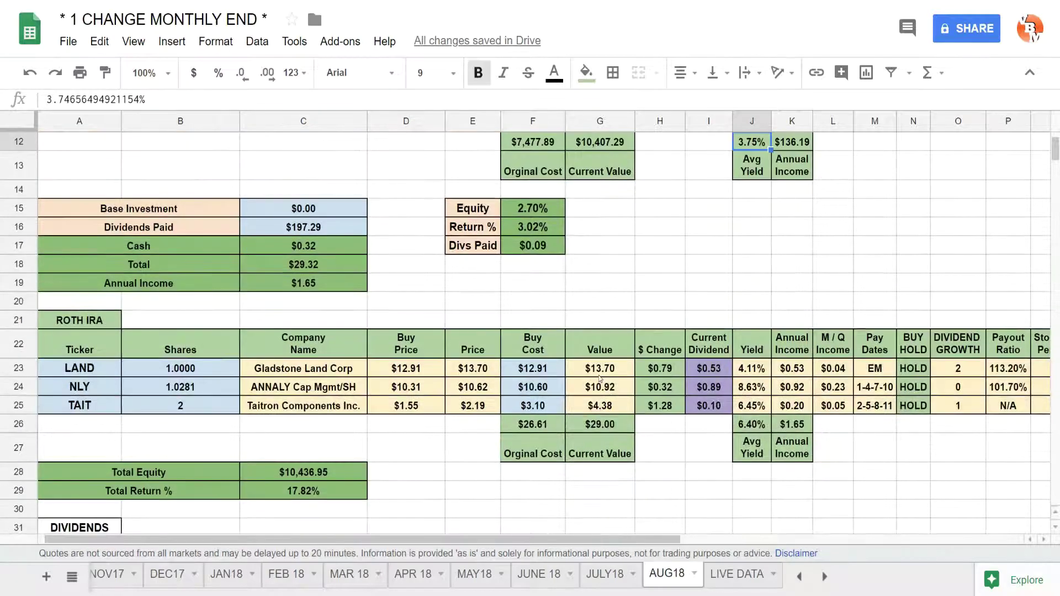
# - Examine the Roth IRA holdings across to the stock performance and old and new dividend columns
pyautogui.scroll(-2, 403, 354)
pyautogui.scroll(-2, 249, 338)
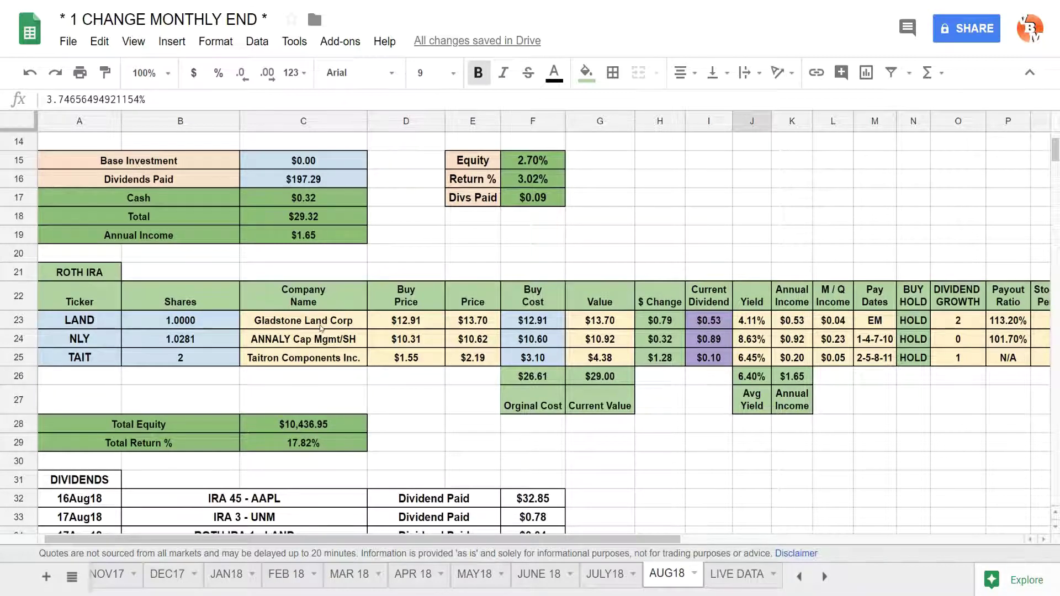
pyautogui.moveTo(563, 545); pyautogui.dragTo(693, 544)
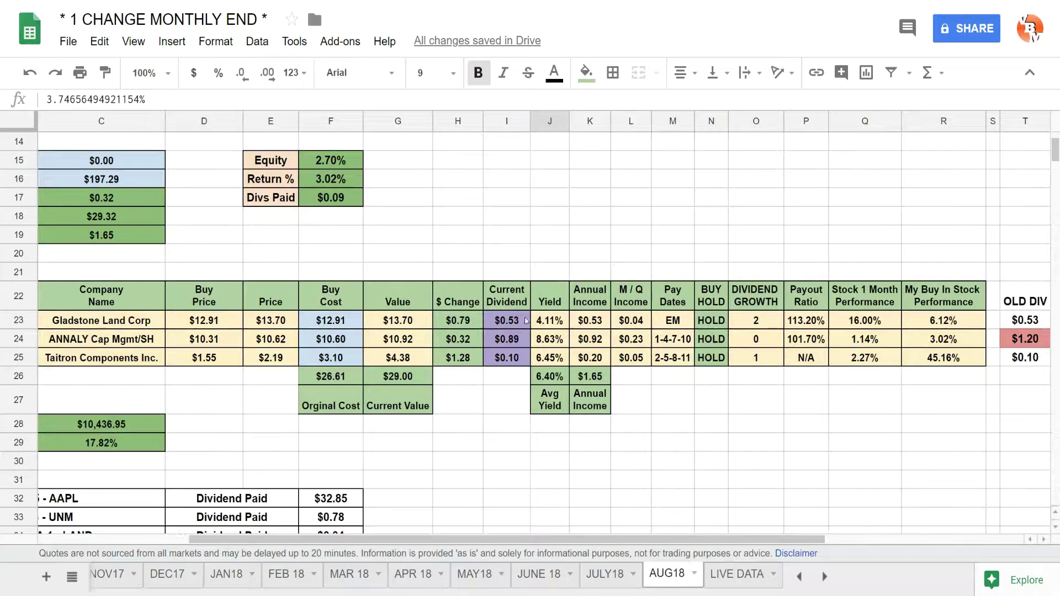
pyautogui.moveTo(705, 541); pyautogui.dragTo(801, 544)
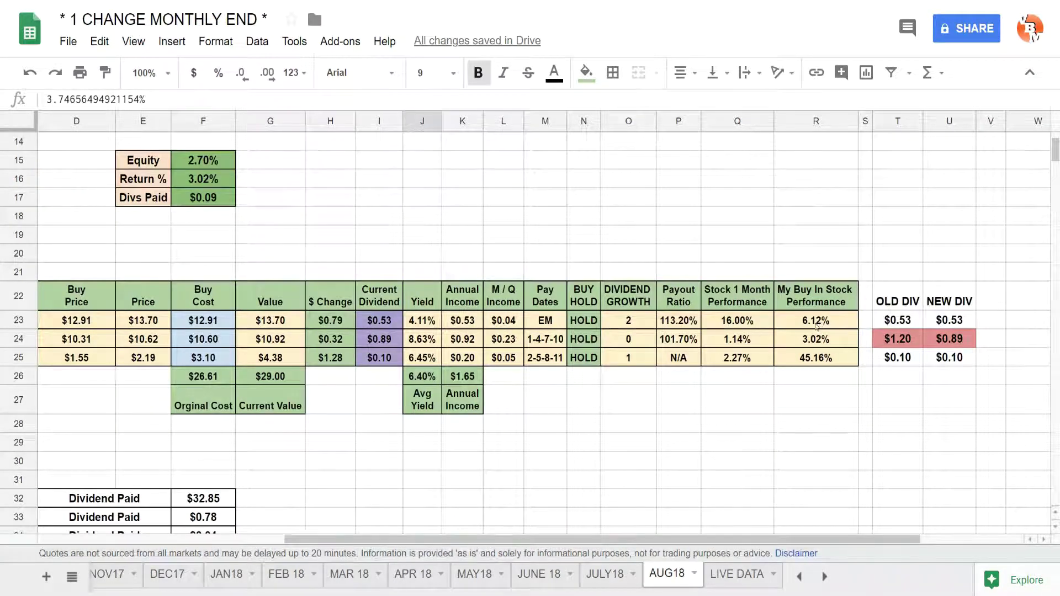
# - Review the Roth IRA stocks' one-month and buy-in performance alongside their payout ratios and dividend changes on the AUG18 sheet
pyautogui.moveTo(495, 541); pyautogui.dragTo(580, 533)
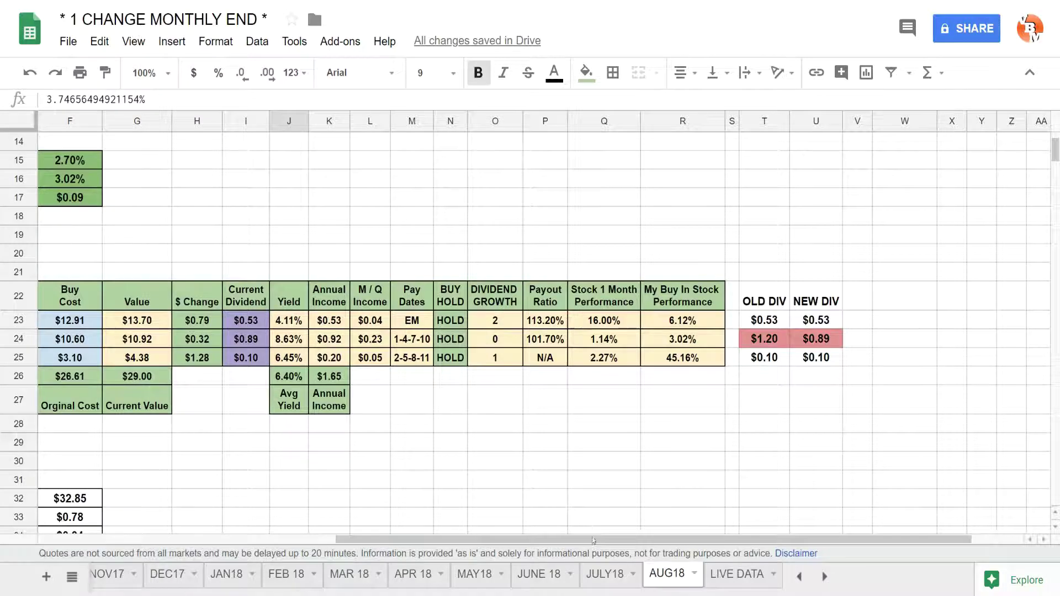
pyautogui.moveTo(595, 544); pyautogui.dragTo(640, 528)
pyautogui.moveTo(684, 530); pyautogui.dragTo(595, 533)
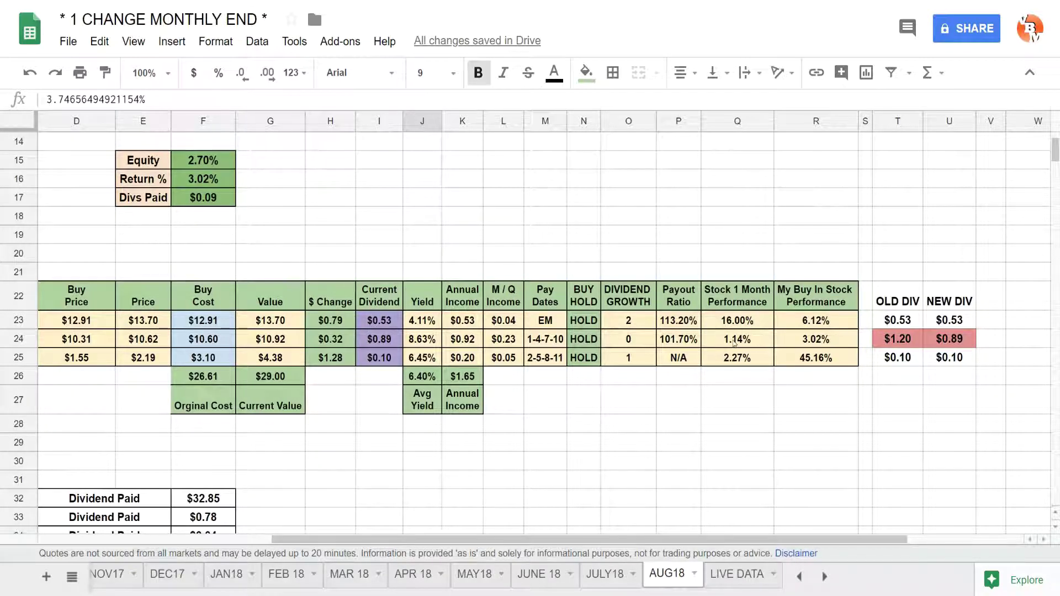
pyautogui.hscroll(-5, 647, 548)
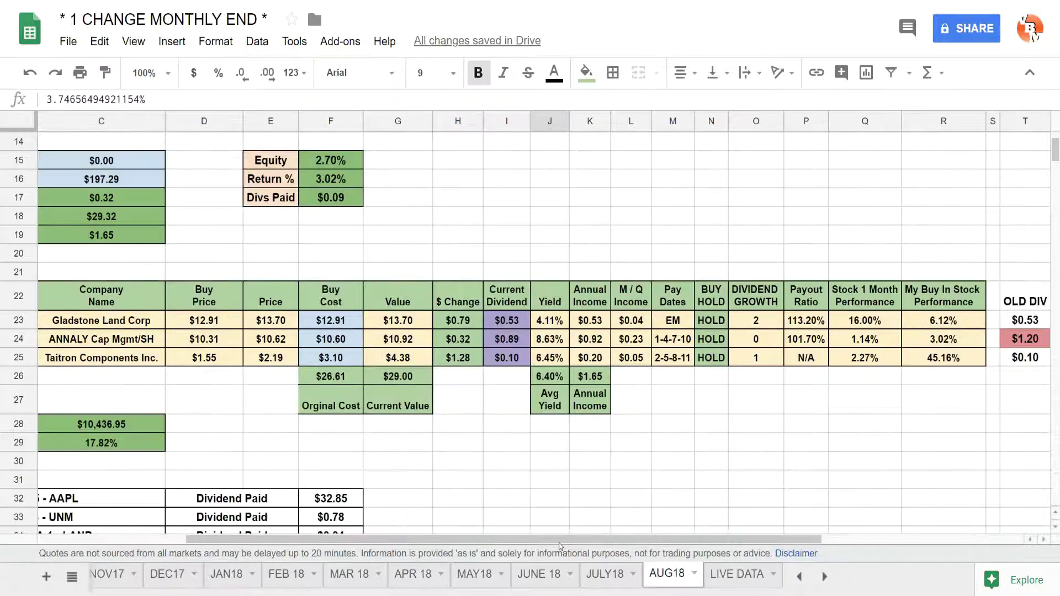
pyautogui.hscroll(5, 646, 548)
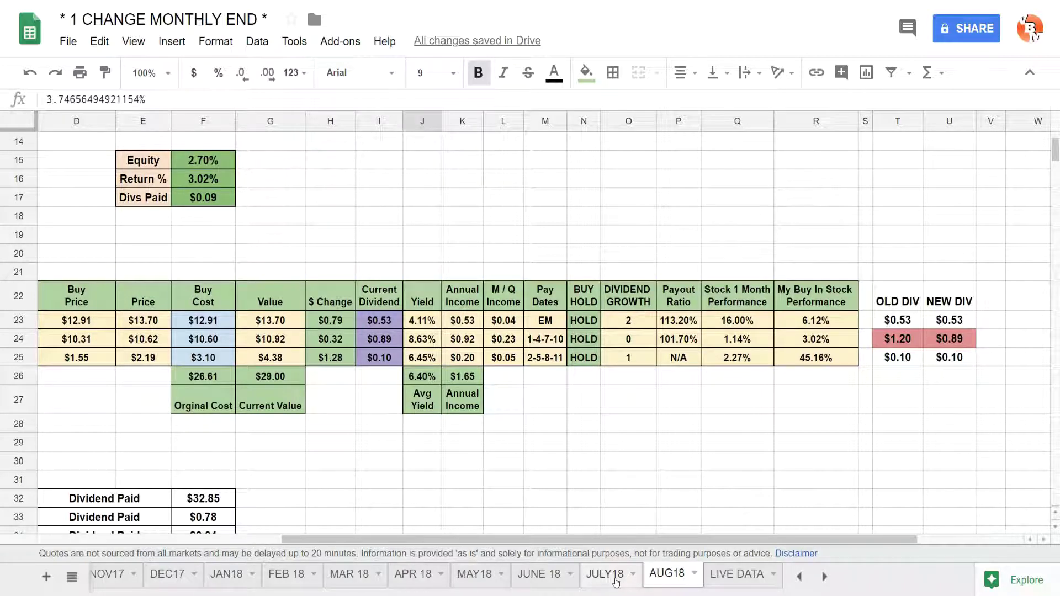
# - Compare ANNALY's yield and current dividend in the Roth IRA between the AUG18 and JULY18 sheets
pyautogui.click(423, 339)
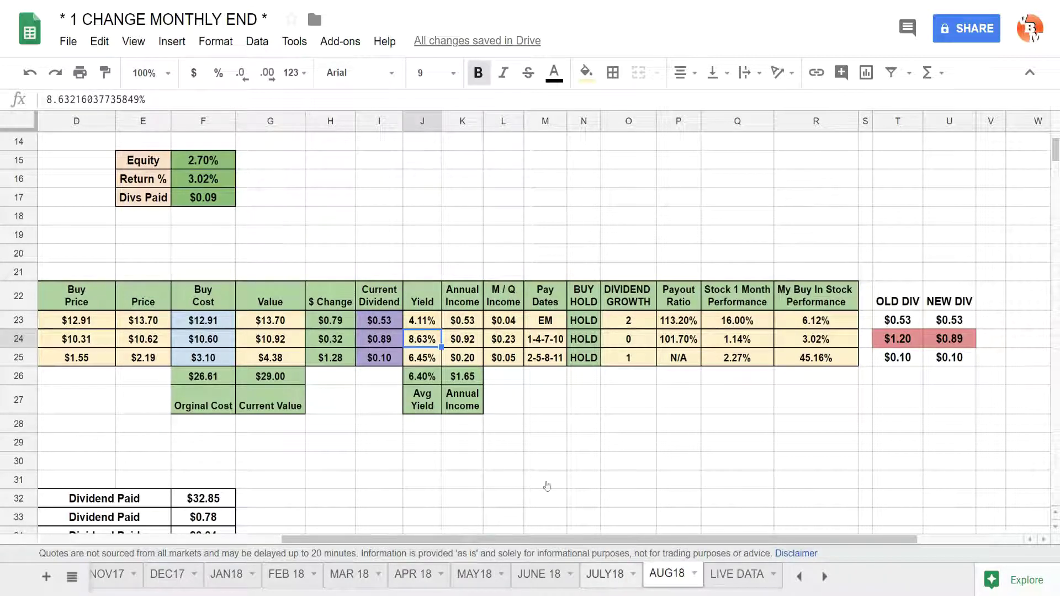
pyautogui.hotkey('ctrl', 'shift', 'pageup')
pyautogui.scroll(-5, 659, 303)
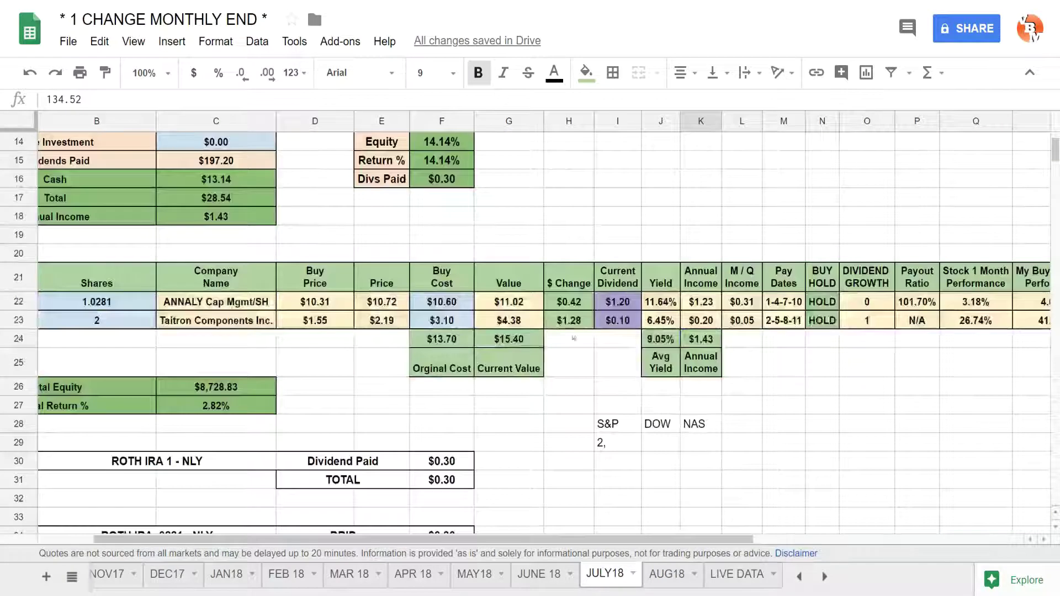
pyautogui.click(659, 303)
pyautogui.moveTo(694, 542); pyautogui.dragTo(829, 551)
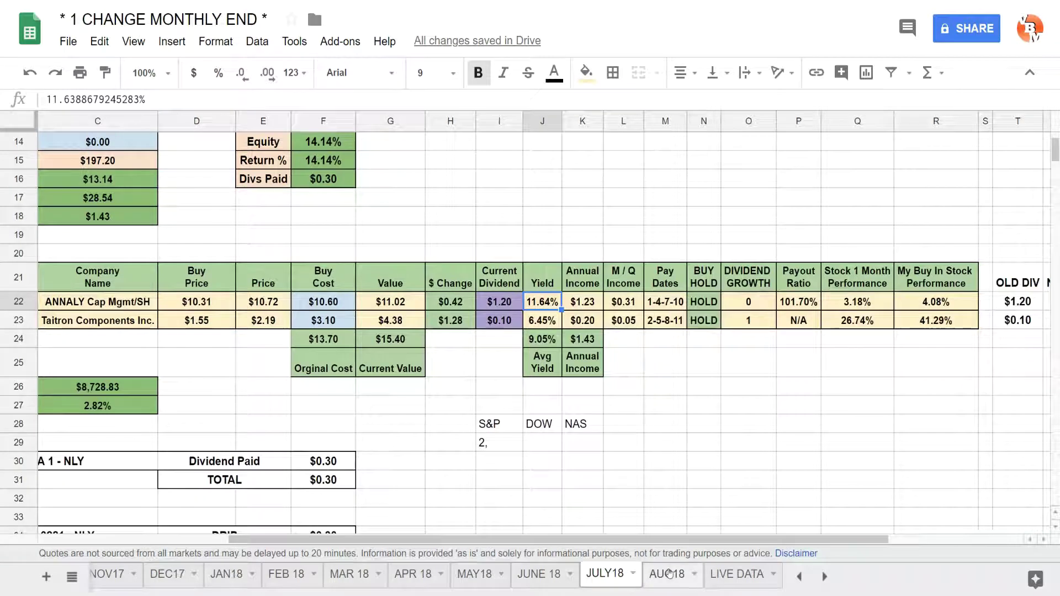
pyautogui.moveTo(674, 546); pyautogui.dragTo(699, 544)
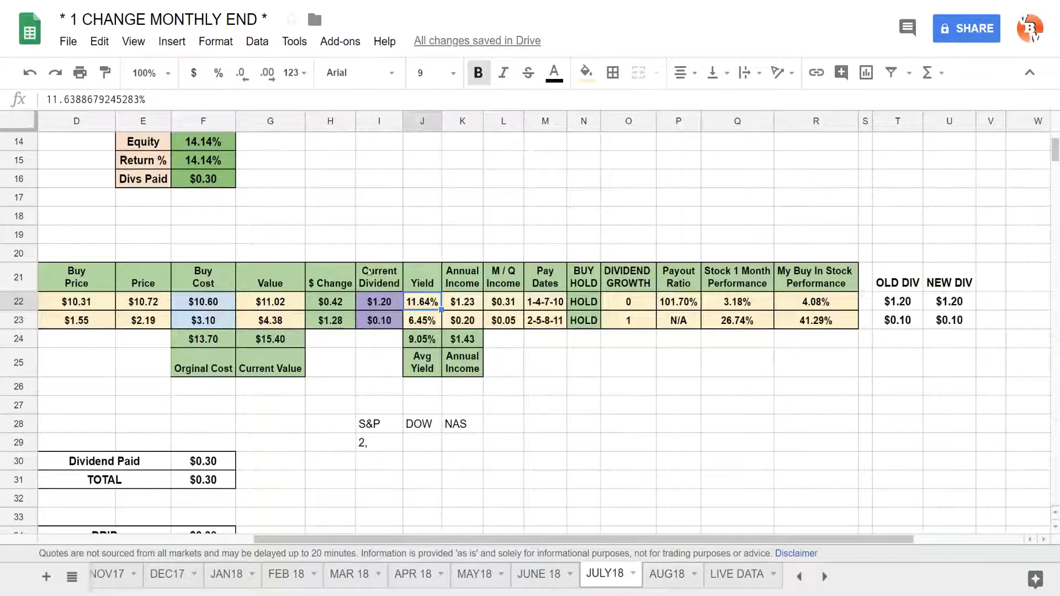
pyautogui.click(663, 575)
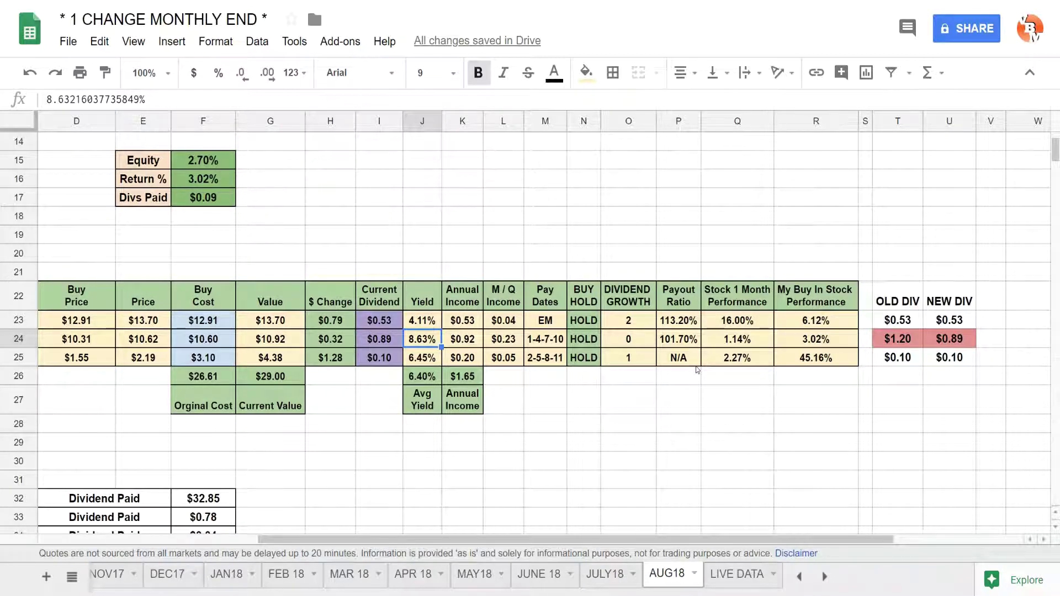
pyautogui.moveTo(605, 575); pyautogui.dragTo(696, 409)
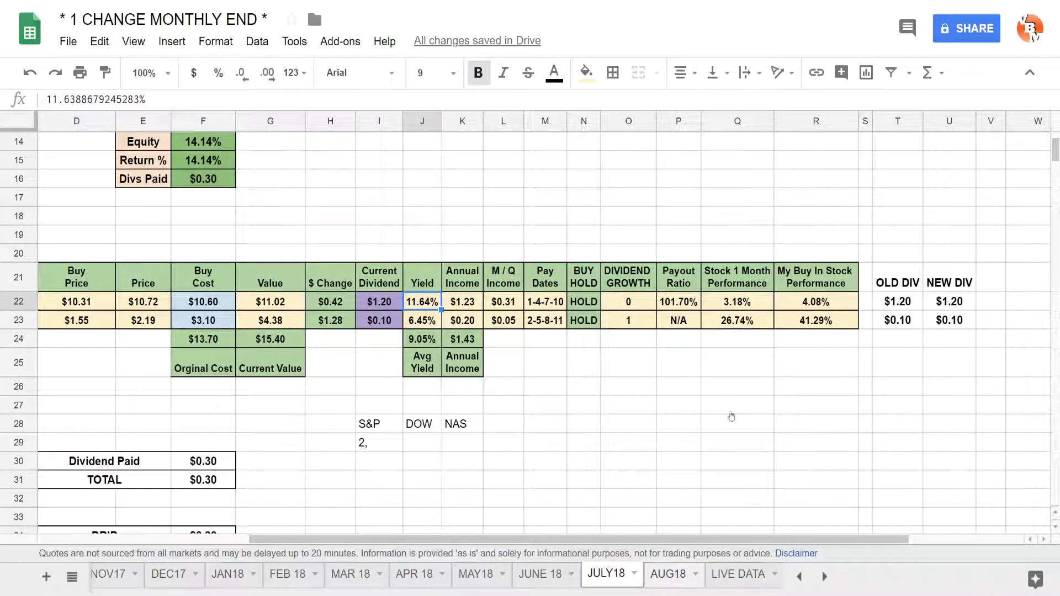
pyautogui.hotkey('ctrl', 'pagedown')
# - Review the Roth IRA tickers on the AUG18 sheet and inspect NLY's old and new dividend cells
pyautogui.moveTo(641, 539); pyautogui.dragTo(390, 493)
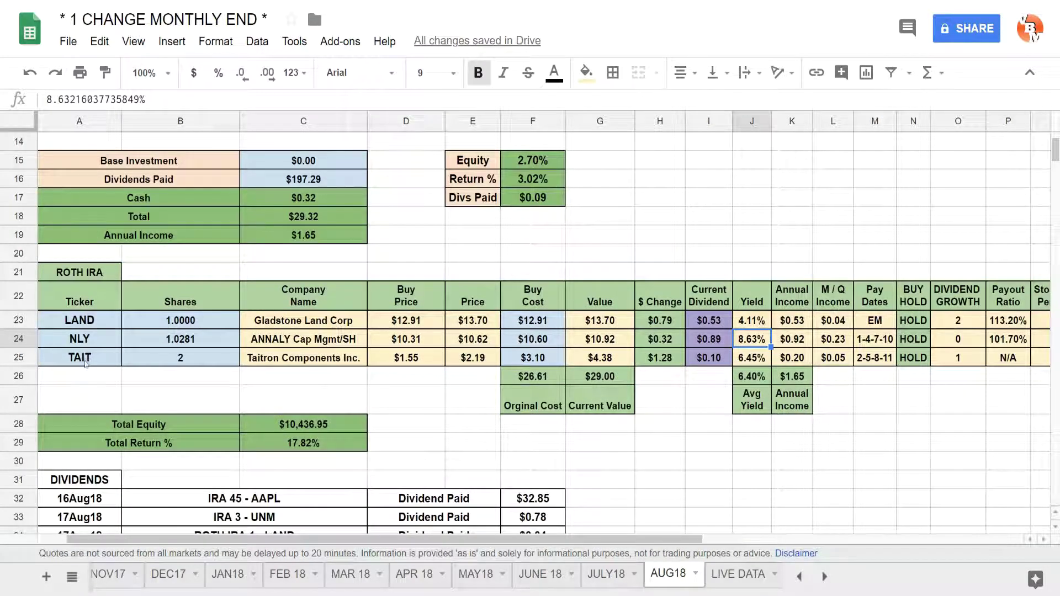
pyautogui.moveTo(429, 541); pyautogui.dragTo(717, 550)
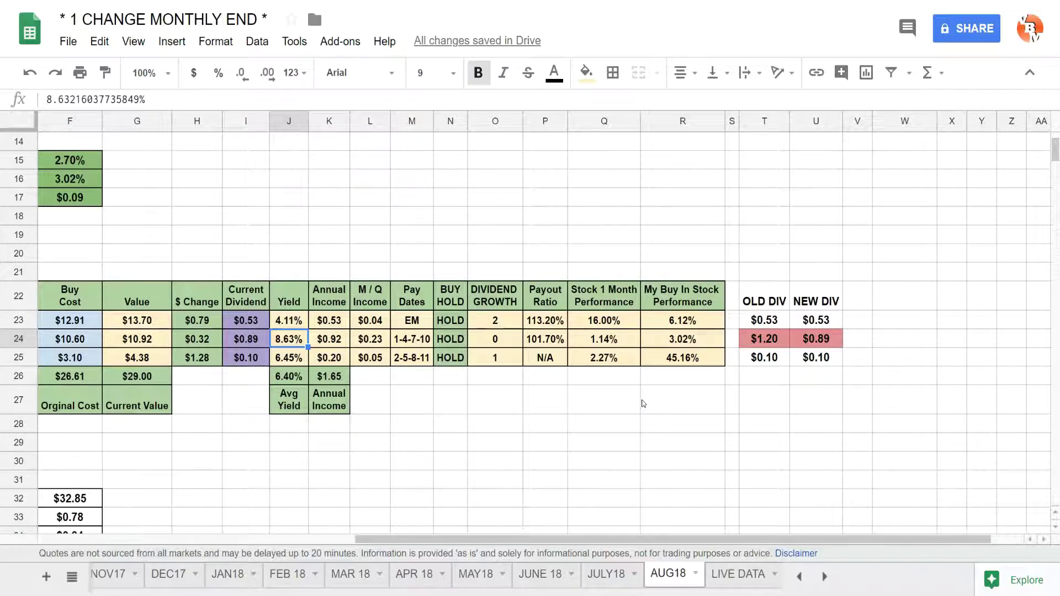
pyautogui.click(769, 338)
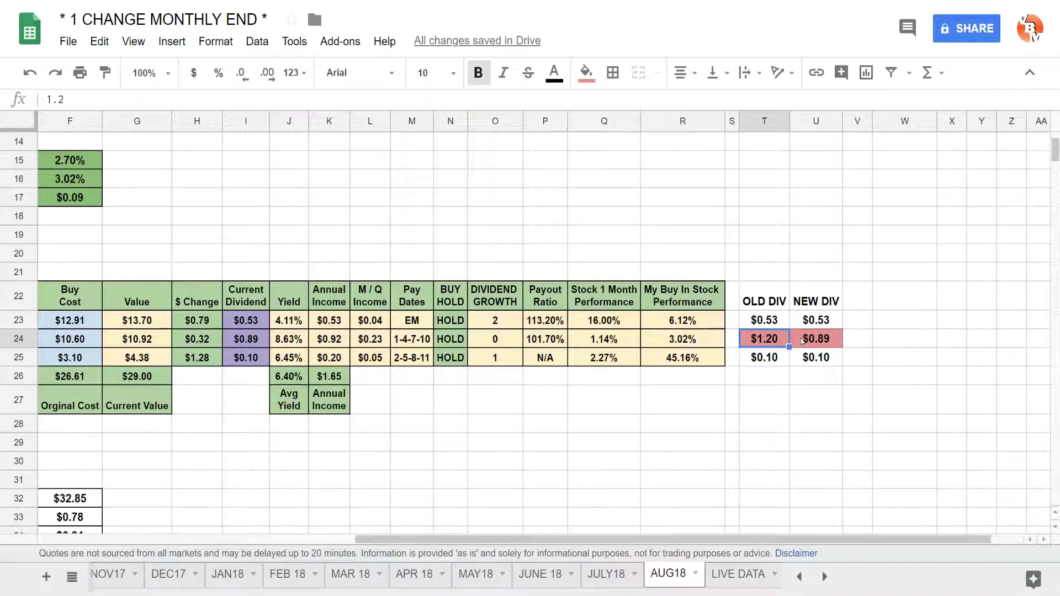
pyautogui.click(803, 341)
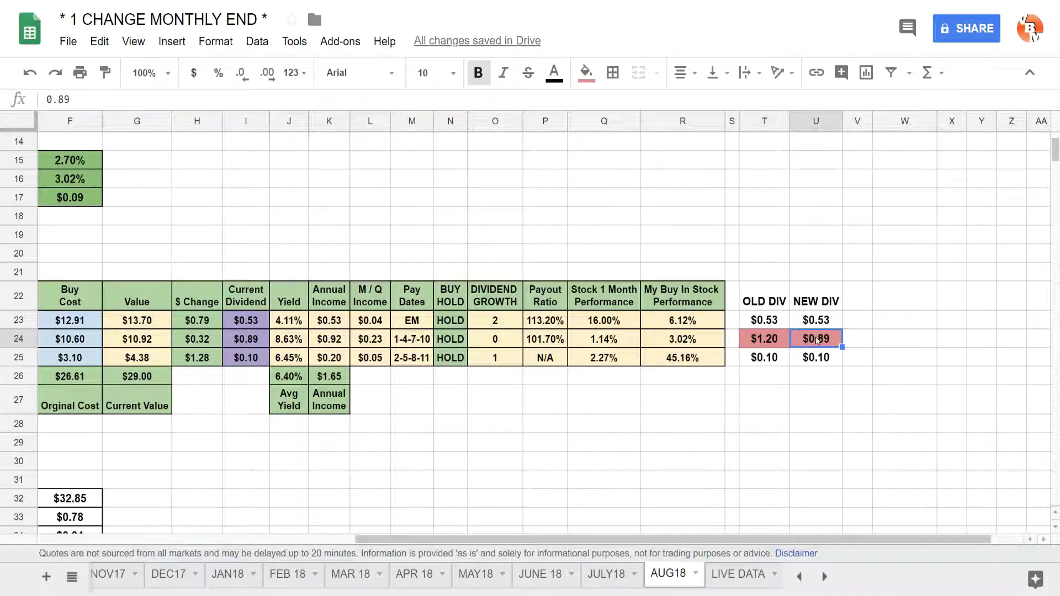
pyautogui.moveTo(821, 540); pyautogui.dragTo(699, 541)
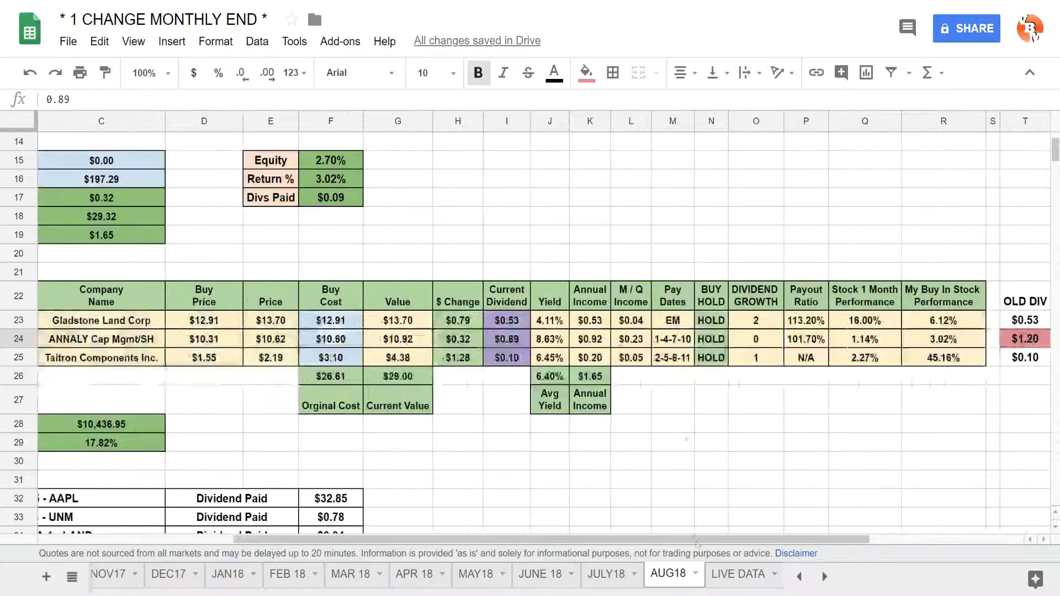
# - Compare the summed annual income of NLY and TAIT in the Roth IRA between the JULY18 and AUG18 sheets
pyautogui.click(606, 575)
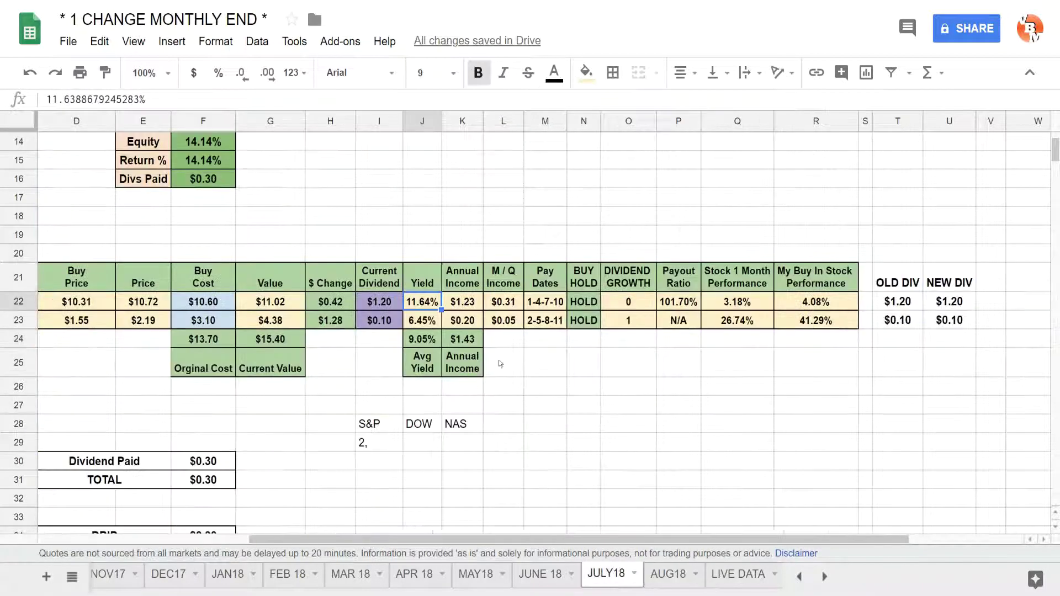
pyautogui.click(668, 574)
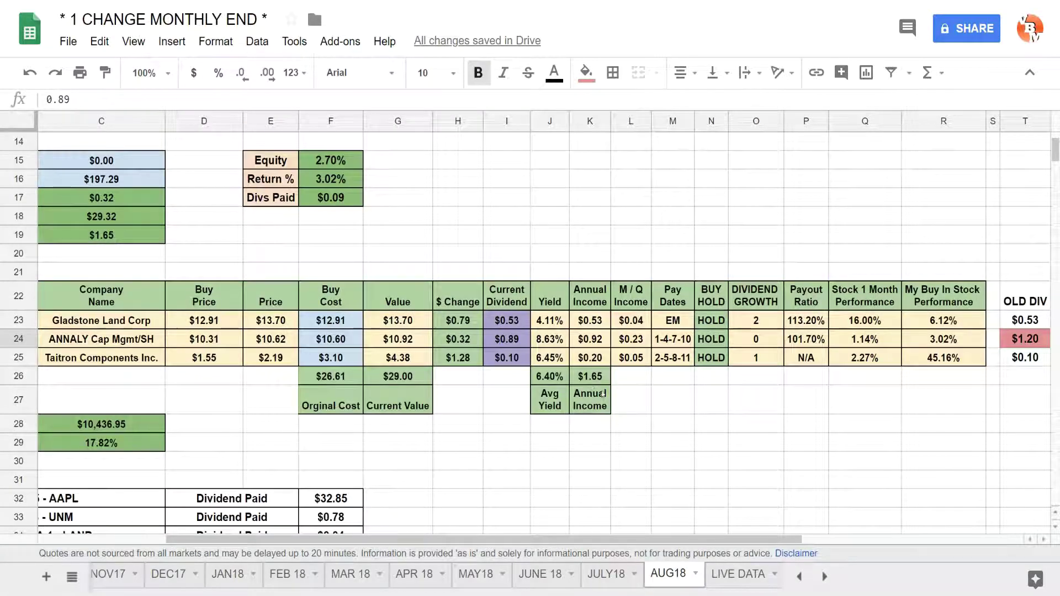
pyautogui.click(606, 575)
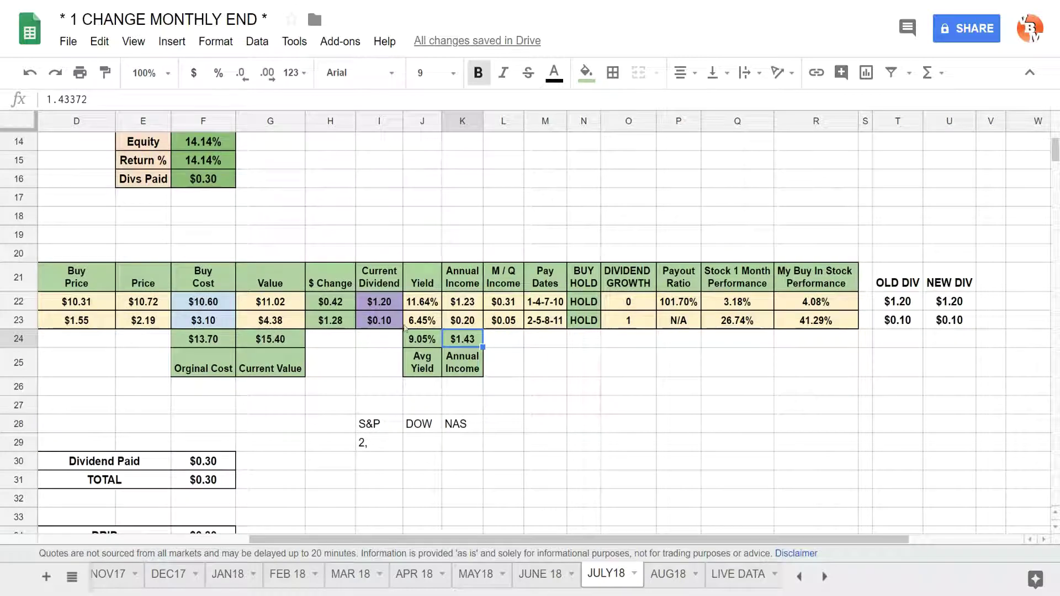
pyautogui.moveTo(470, 303); pyautogui.dragTo(464, 320)
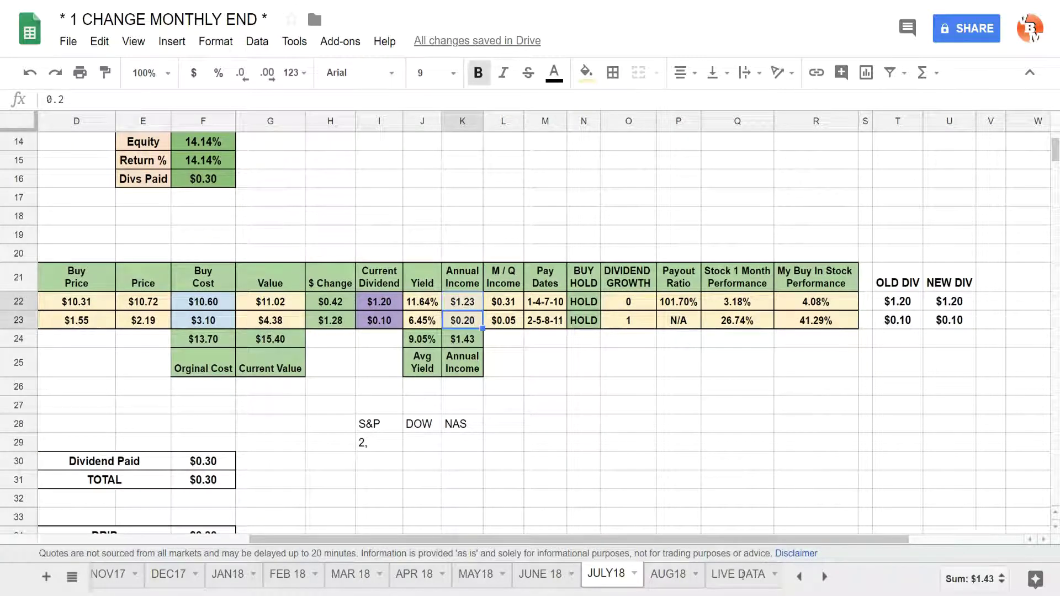
pyautogui.click(684, 586)
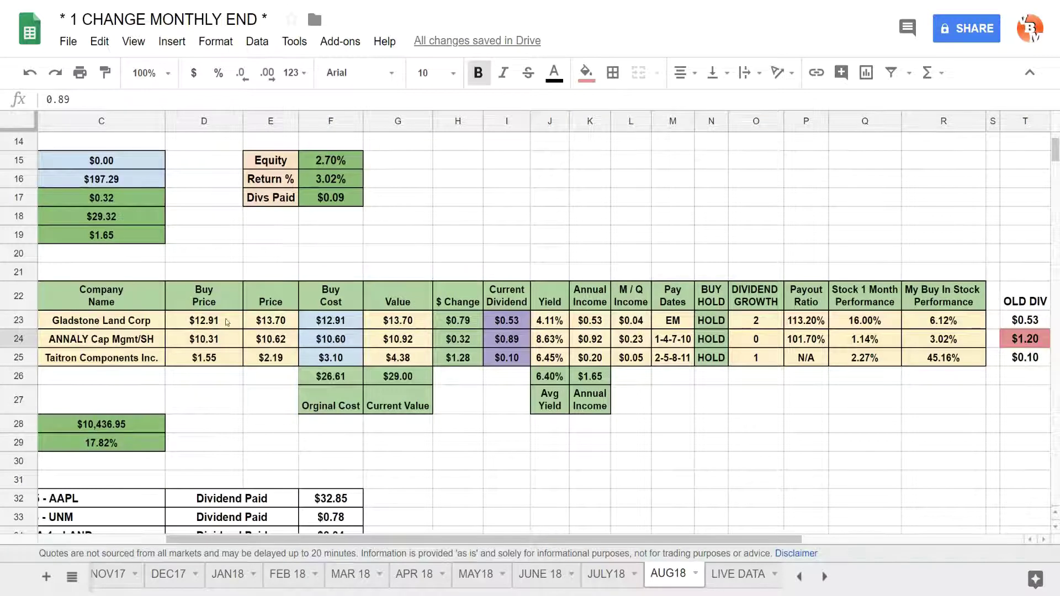
pyautogui.moveTo(585, 338); pyautogui.dragTo(590, 358)
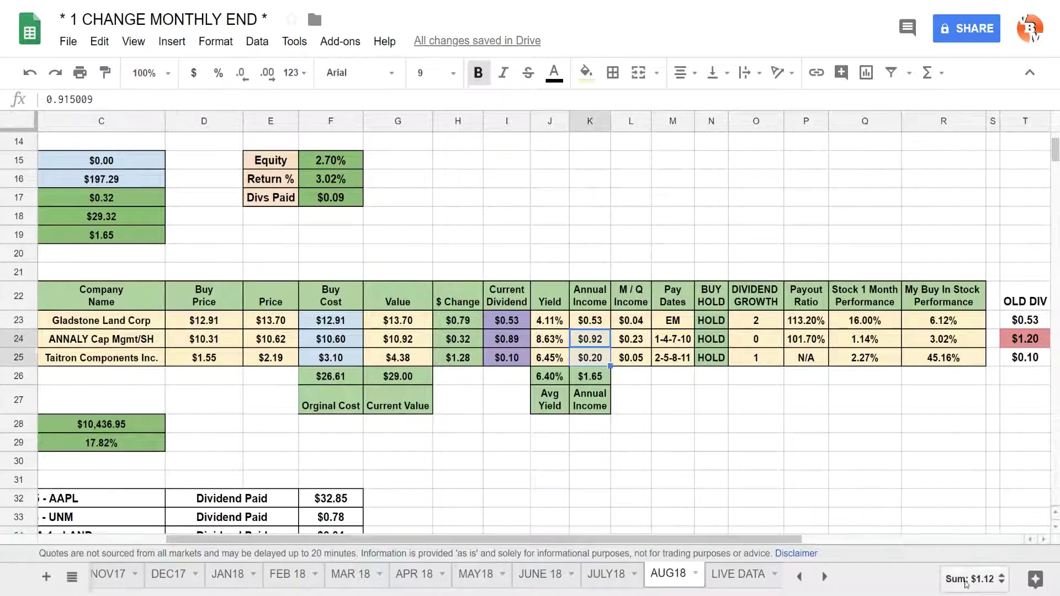
pyautogui.click(605, 572)
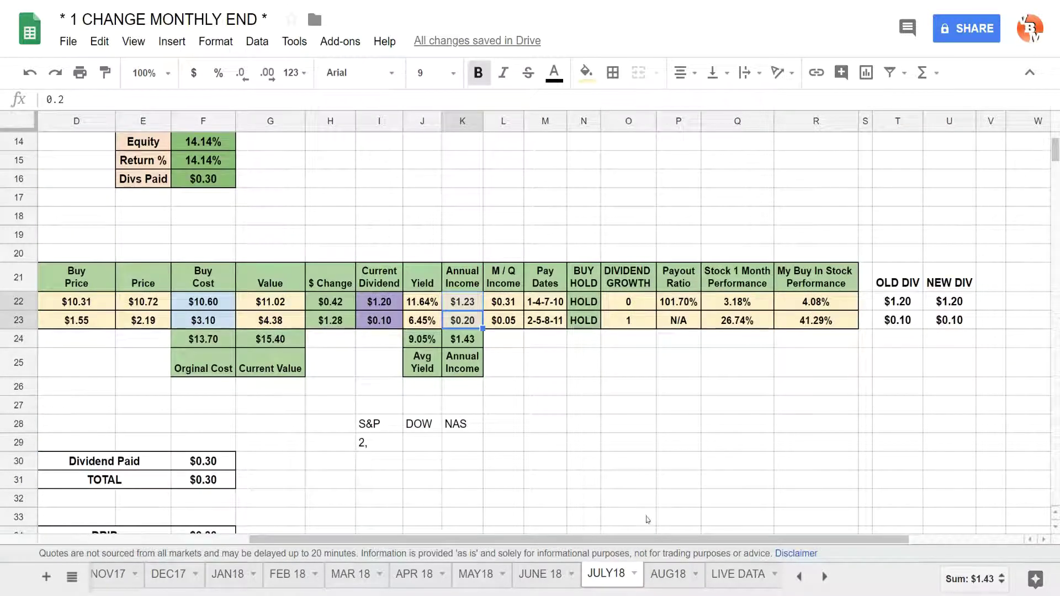
pyautogui.click(666, 577)
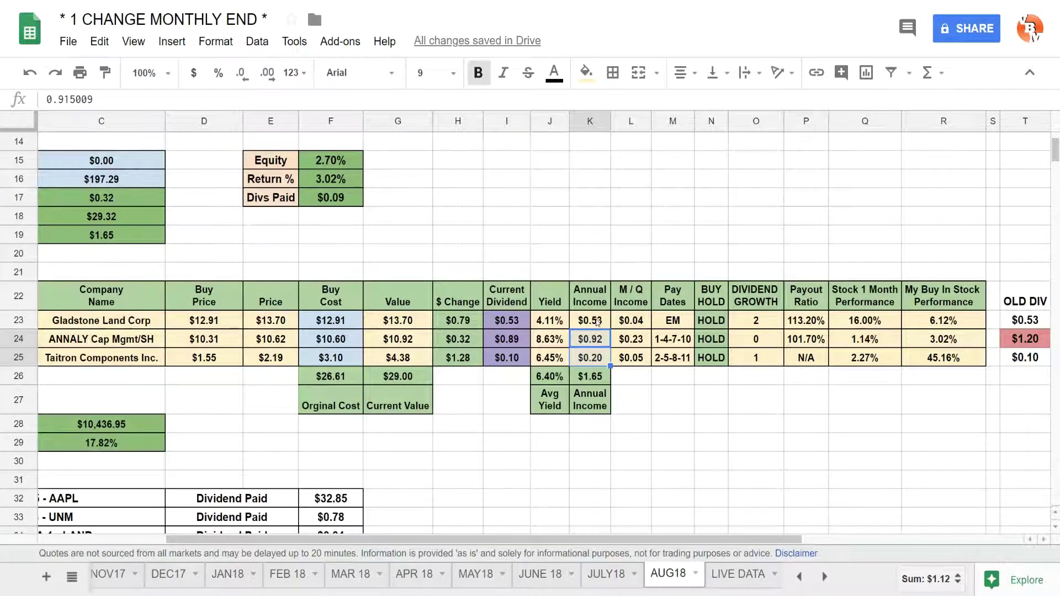
# - Compare the Total Equity and Total Return % of the combined accounts between the AUG18 and JULY18 sheets
pyautogui.moveTo(757, 543); pyautogui.dragTo(696, 538)
pyautogui.click(611, 494)
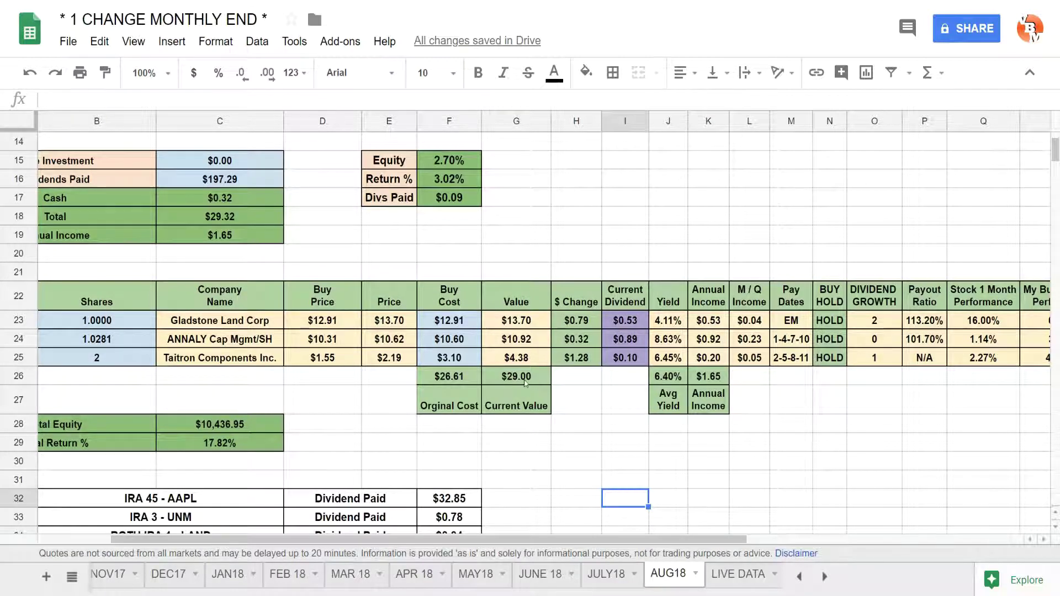
pyautogui.scroll(-1, 254, 423)
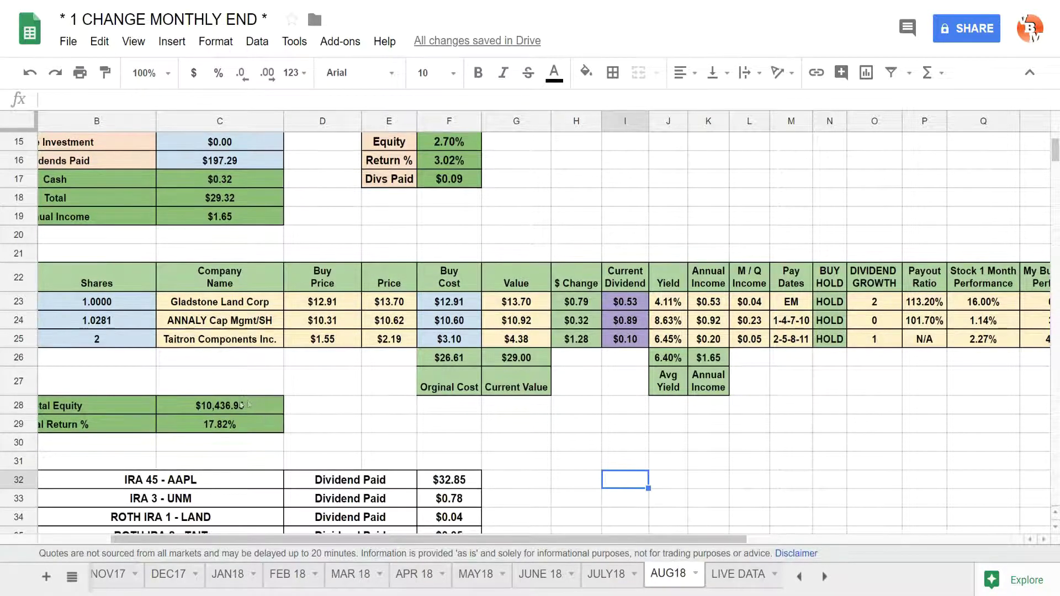
pyautogui.hscroll(-2, 327, 429)
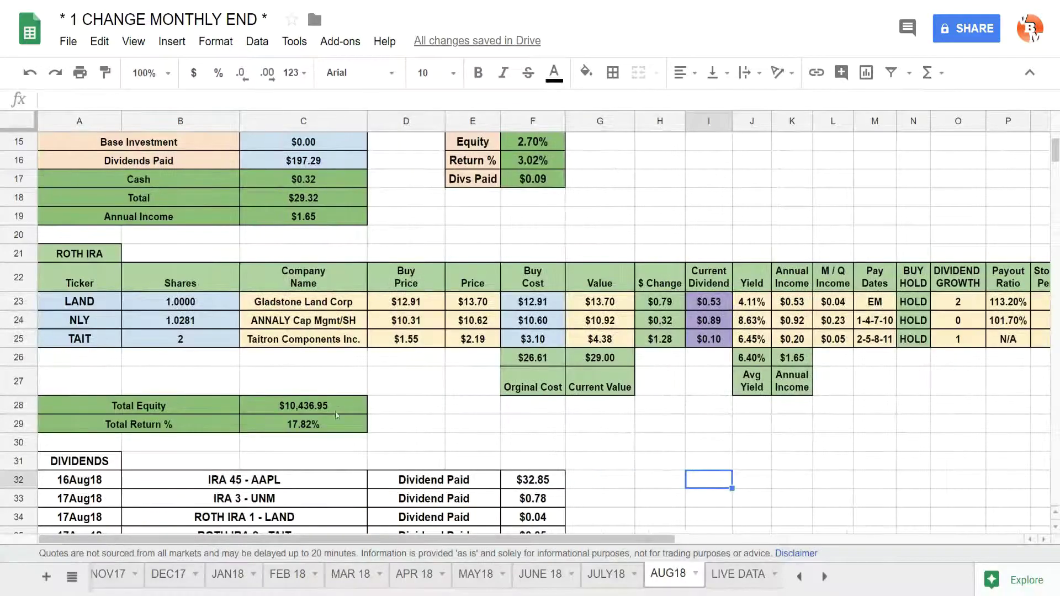
pyautogui.scroll(1, 332, 410)
pyautogui.click(606, 574)
pyautogui.scroll(-5, 364, 435)
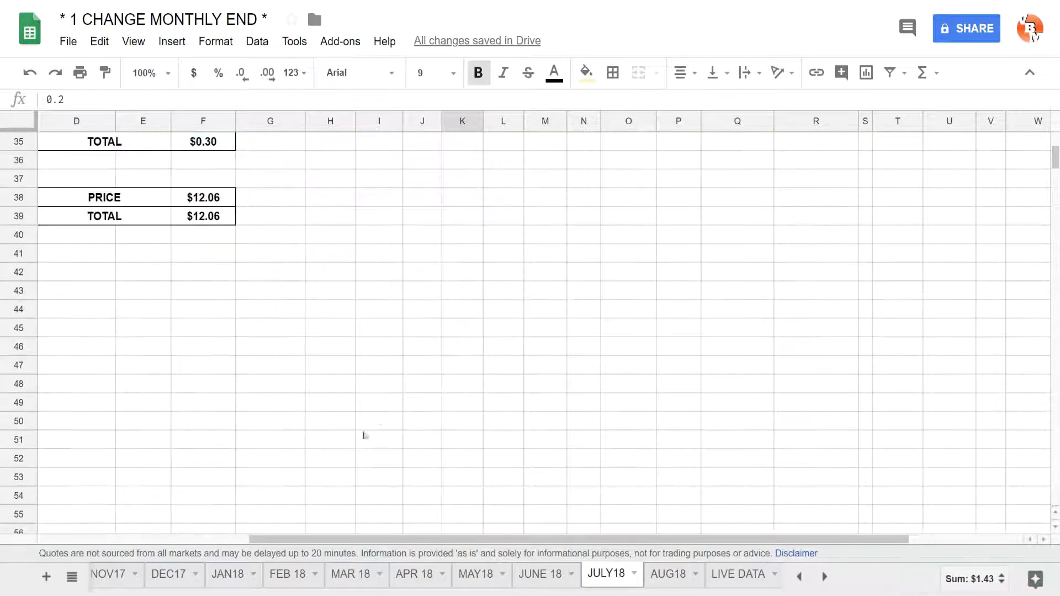
pyautogui.hscroll(-2, 227, 383)
pyautogui.scroll(8, 265, 403)
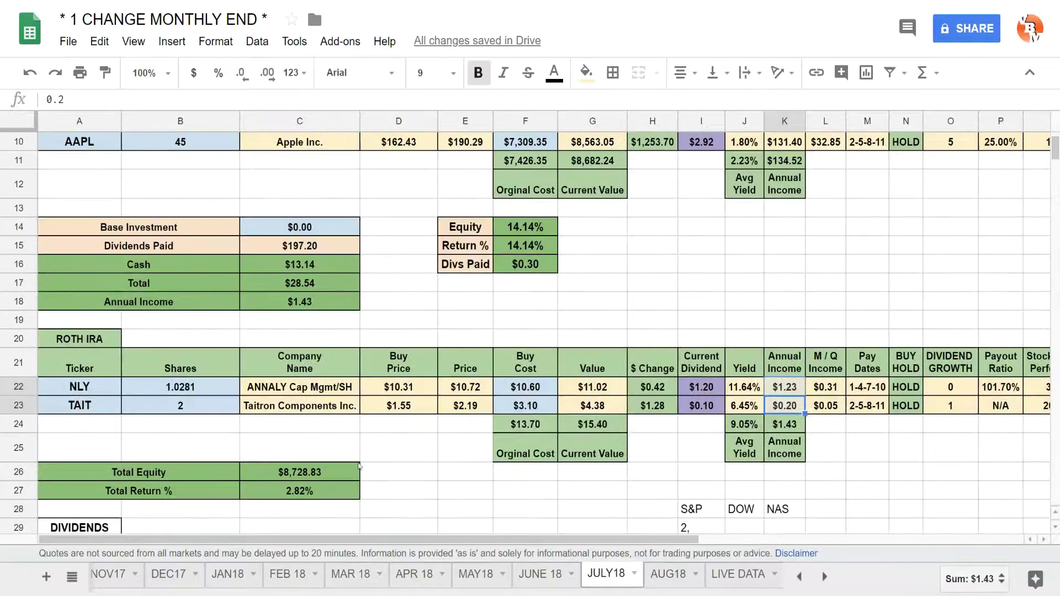
pyautogui.scroll(-2, 354, 470)
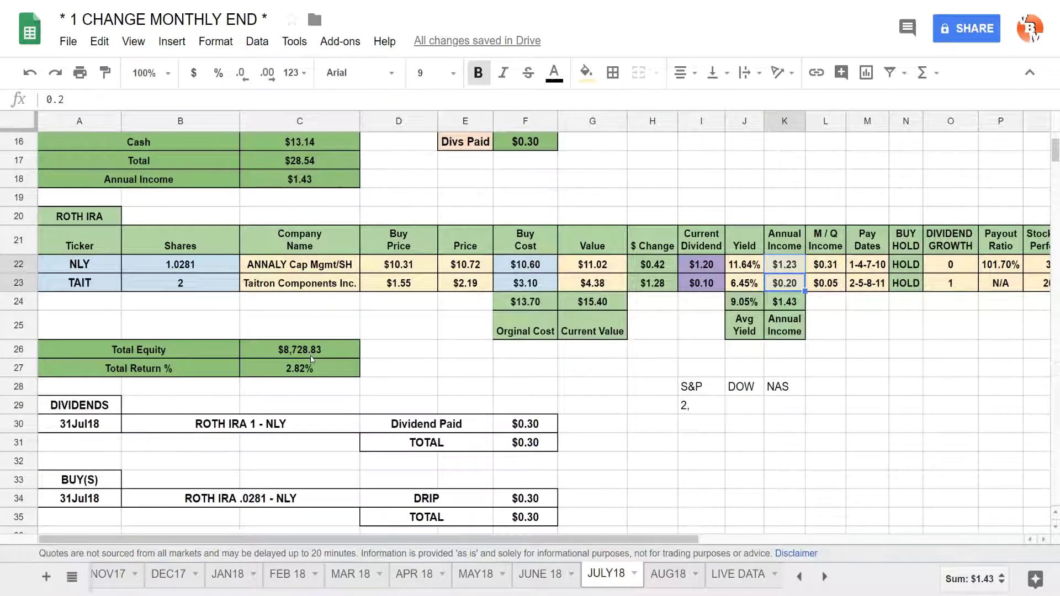
pyautogui.click(668, 574)
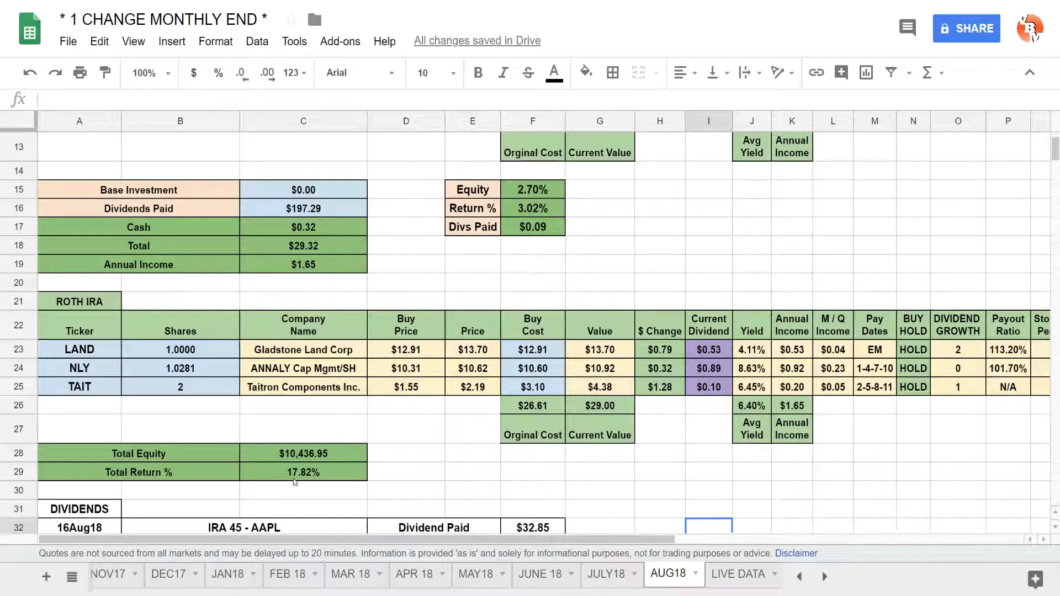
# - Review August's dividend payments and buys on the AUG18 sheet, and check them against the Divs Paid cell in the Roth IRA summary
pyautogui.scroll(-6, 338, 477)
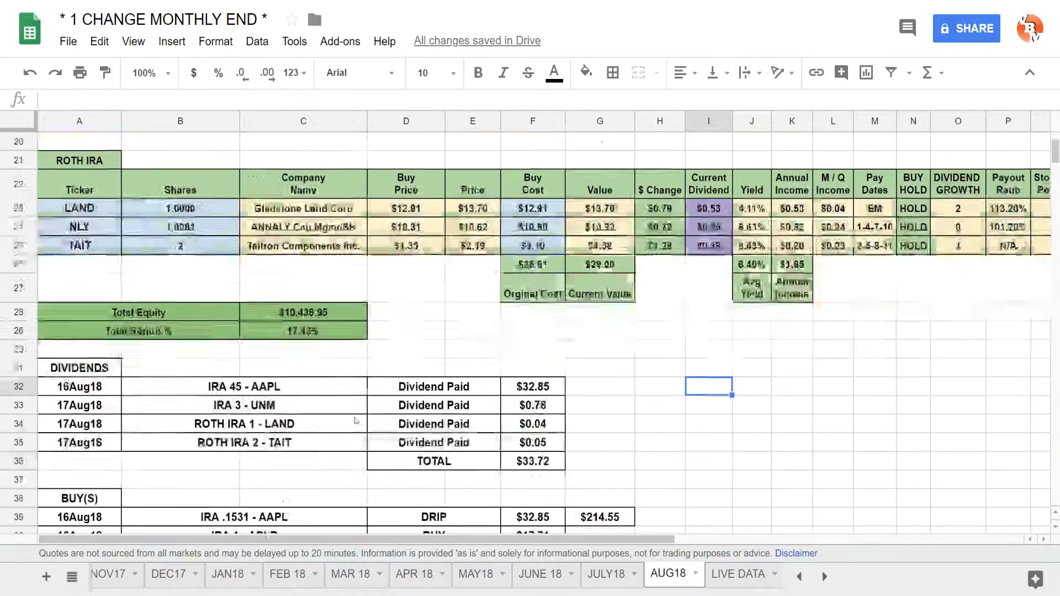
pyautogui.scroll(1, 328, 375)
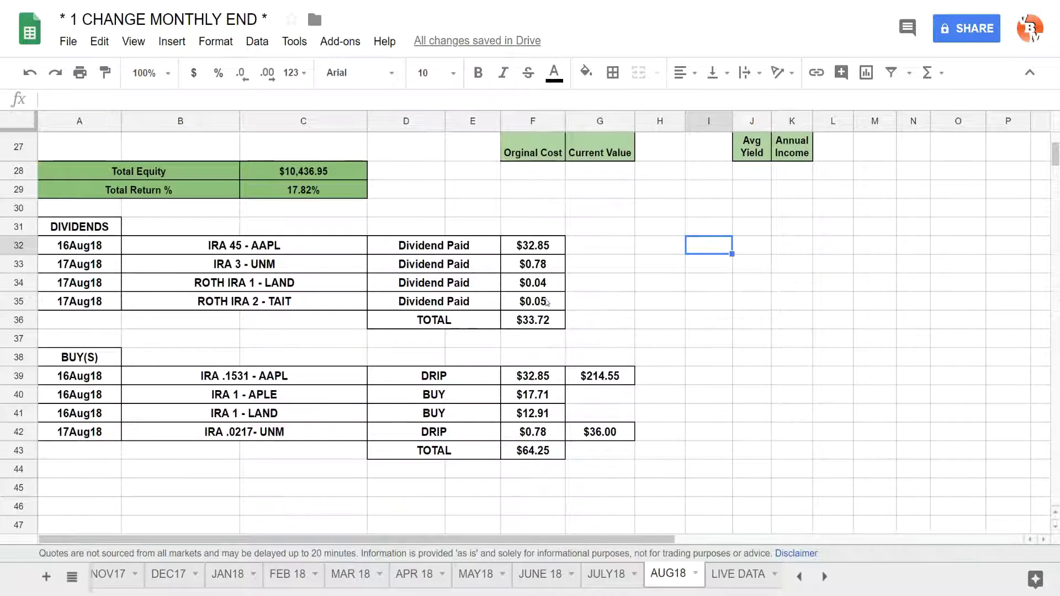
pyautogui.scroll(8, 546, 294)
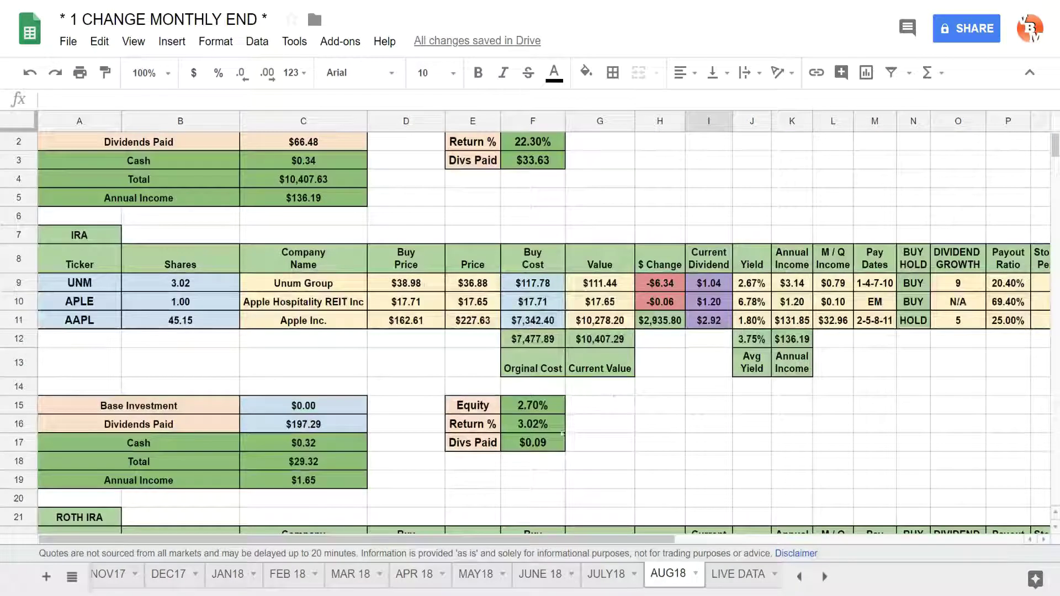
pyautogui.click(538, 447)
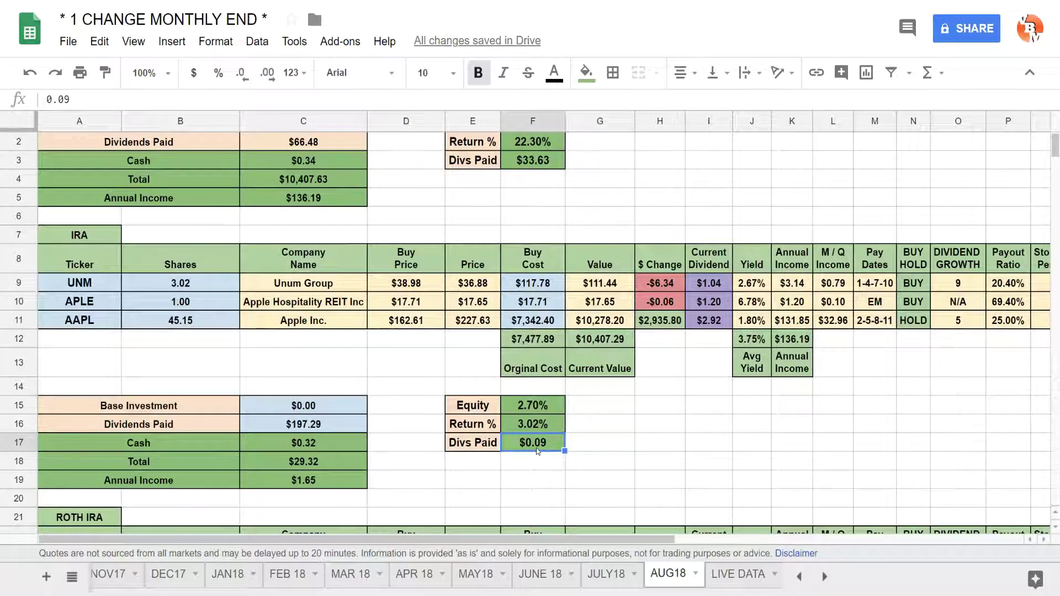
pyautogui.scroll(1, 563, 450)
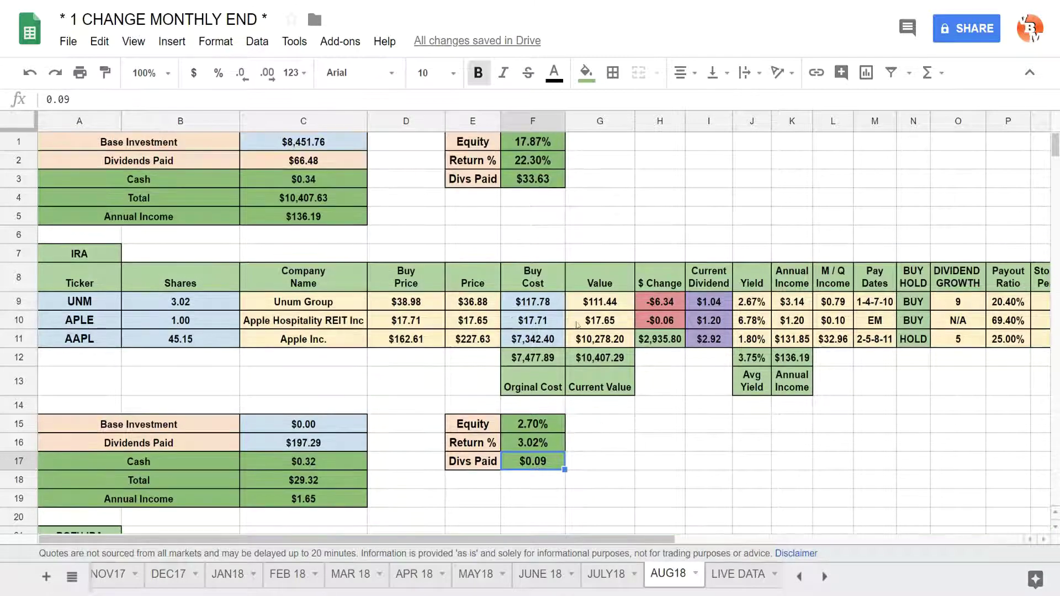
# - Check the IRA summary's Divs Paid cell on the AUG18 sheet against the total of August's dividend payments
pyautogui.click(560, 180)
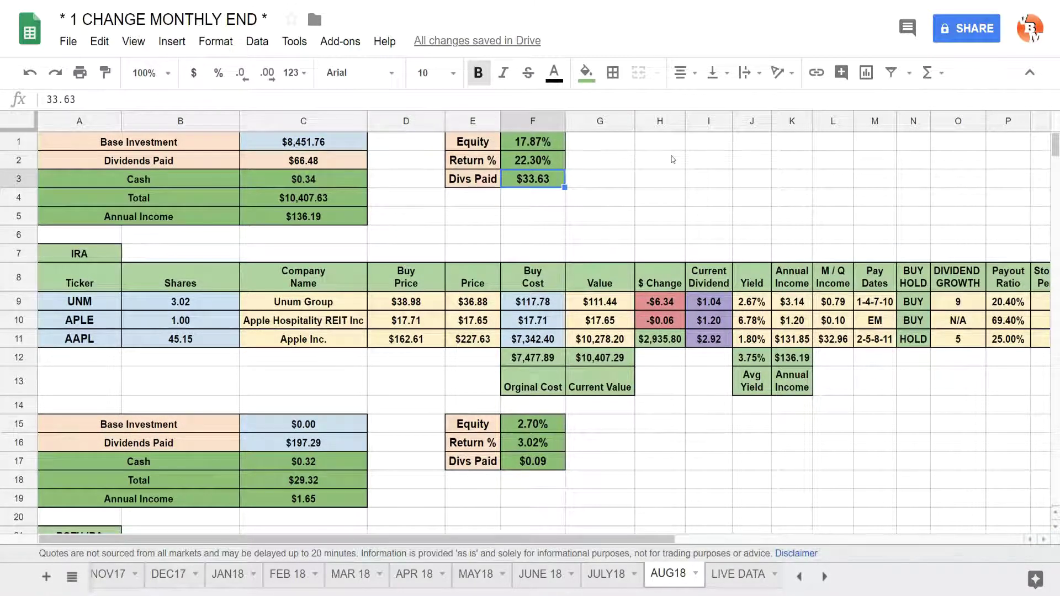
pyautogui.scroll(-10, 471, 319)
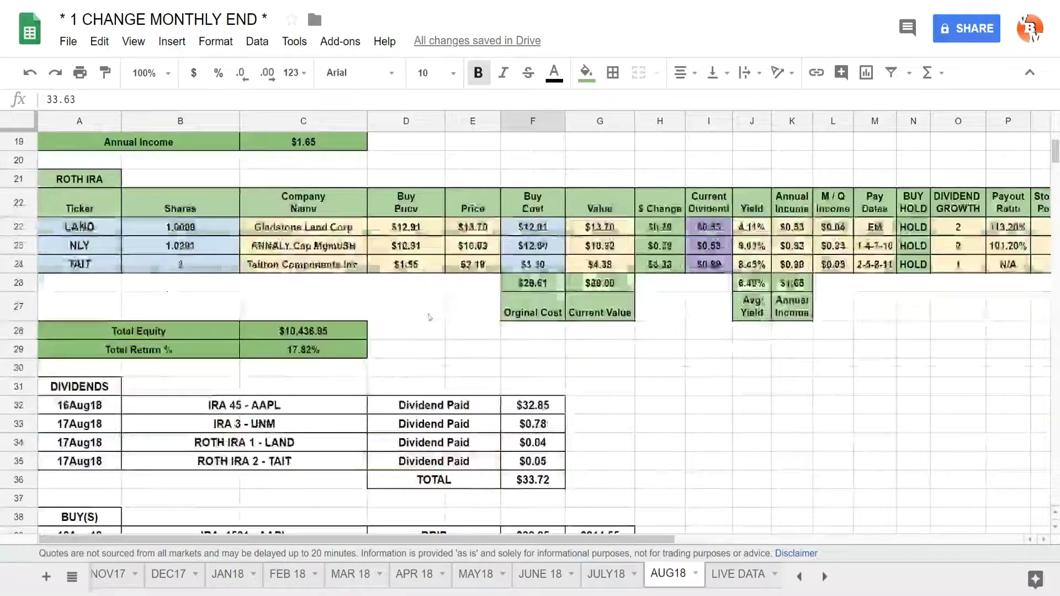
pyautogui.scroll(1, 472, 320)
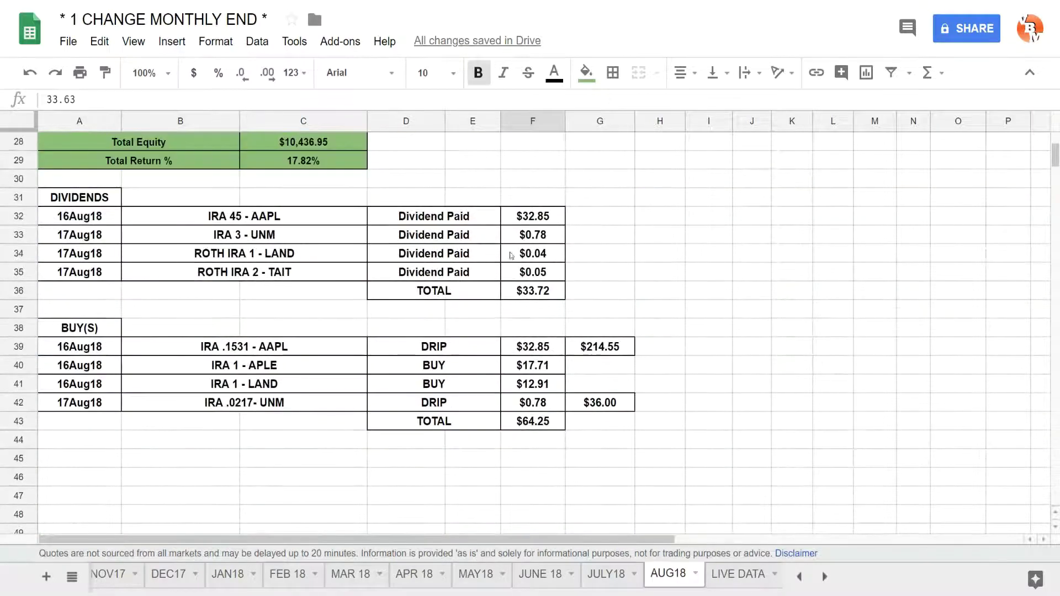
pyautogui.click(538, 294)
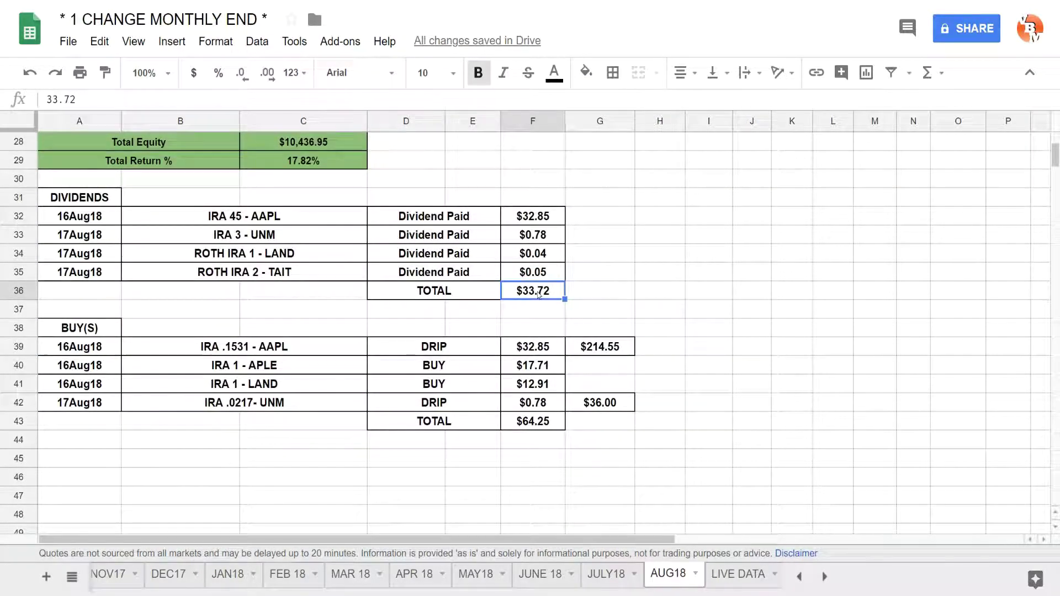
# - Compare the APLE and LAND buy amounts on the AUG18 sheet with the cash balances in the Merrill Edge accounts screenshot
pyautogui.click(696, 270)
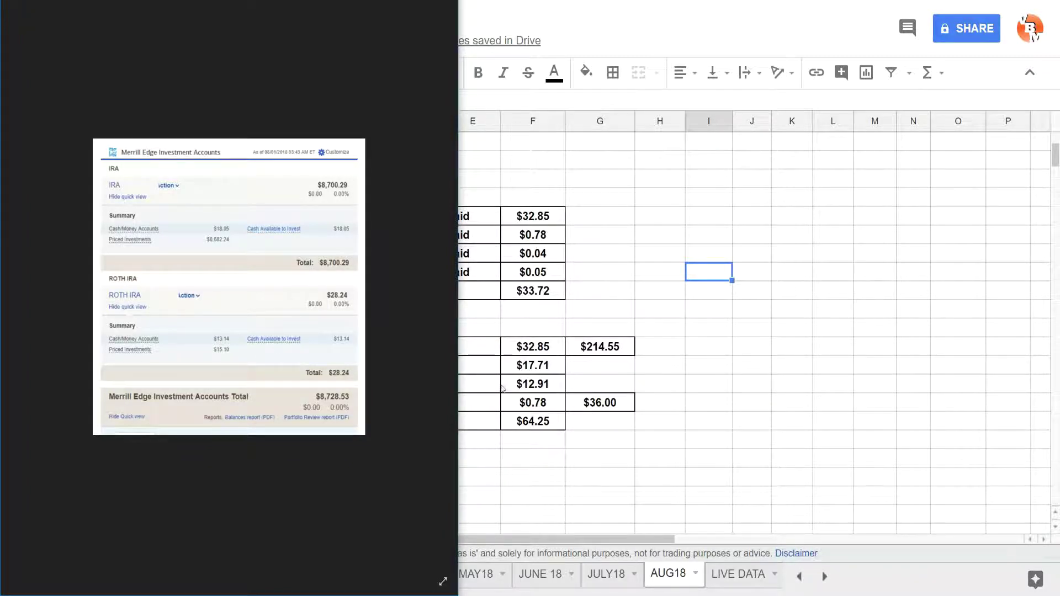
pyautogui.click(524, 386)
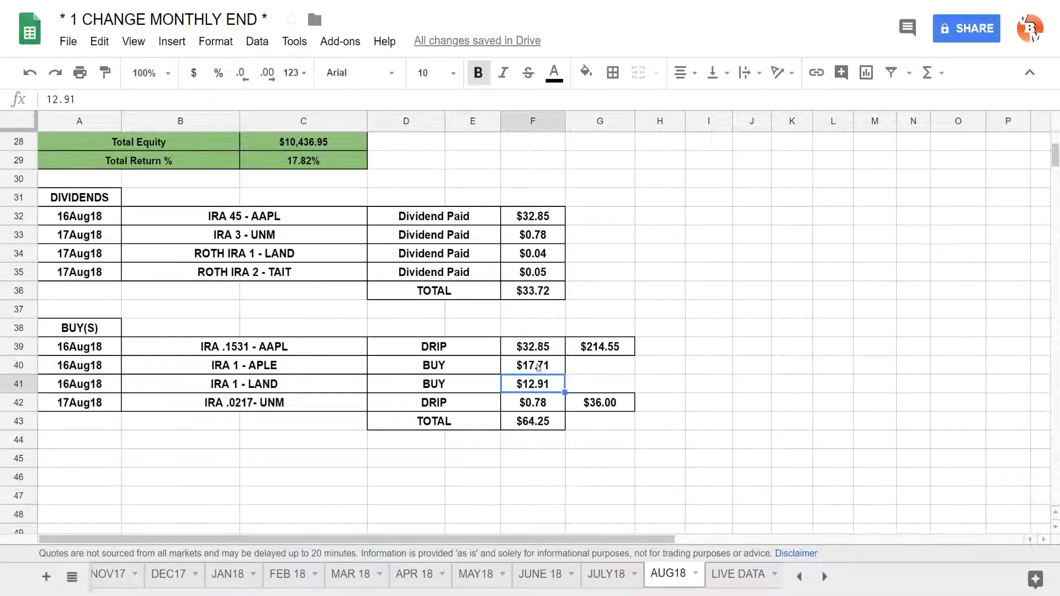
pyautogui.click(288, 383)
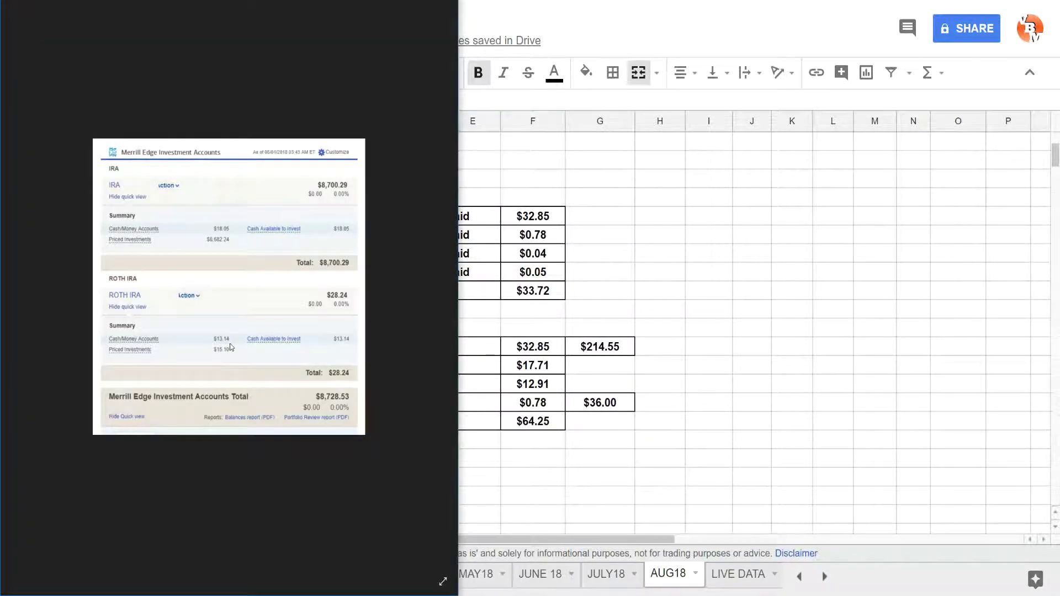
pyautogui.click(578, 365)
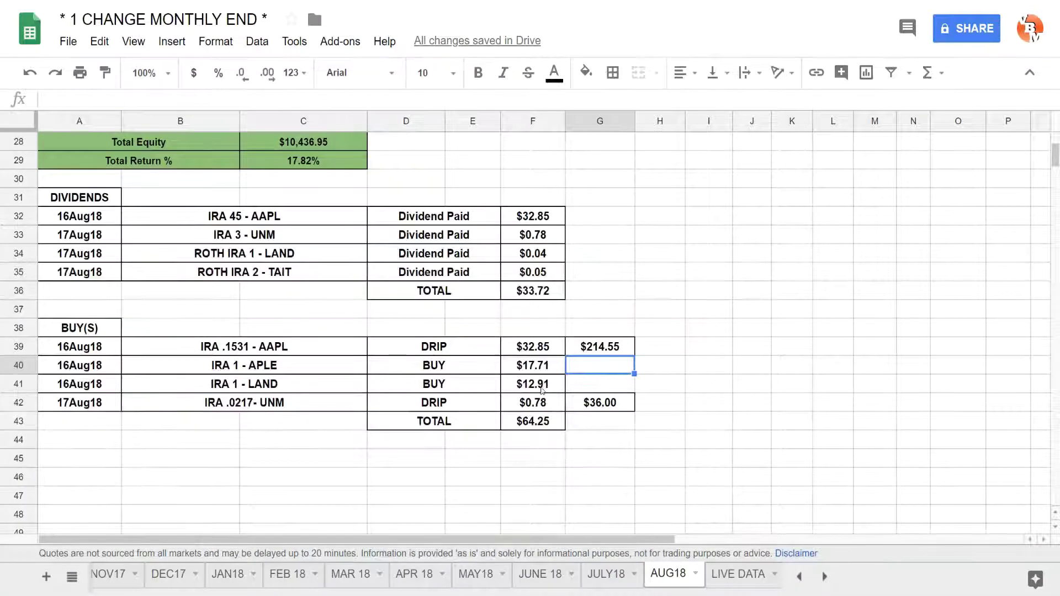
pyautogui.moveTo(547, 385); pyautogui.dragTo(317, 381)
pyautogui.moveTo(544, 365); pyautogui.dragTo(322, 374)
pyautogui.click(784, 405)
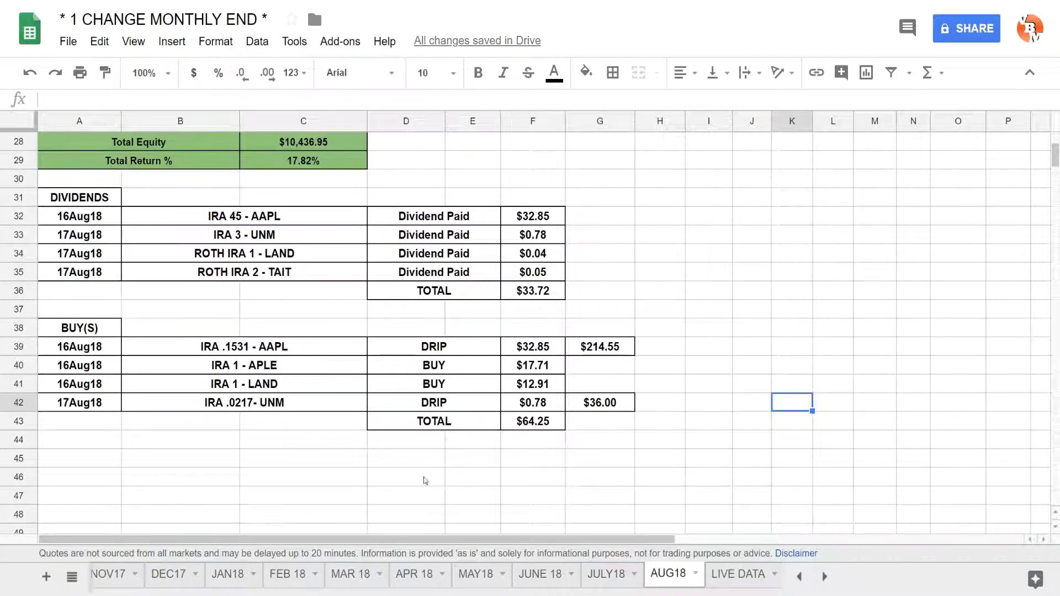
# - Reduce the browser zoom until the AUG18 sheet's full width, including the old and new dividend columns, fits on screen
pyautogui.scroll(10, 337, 495)
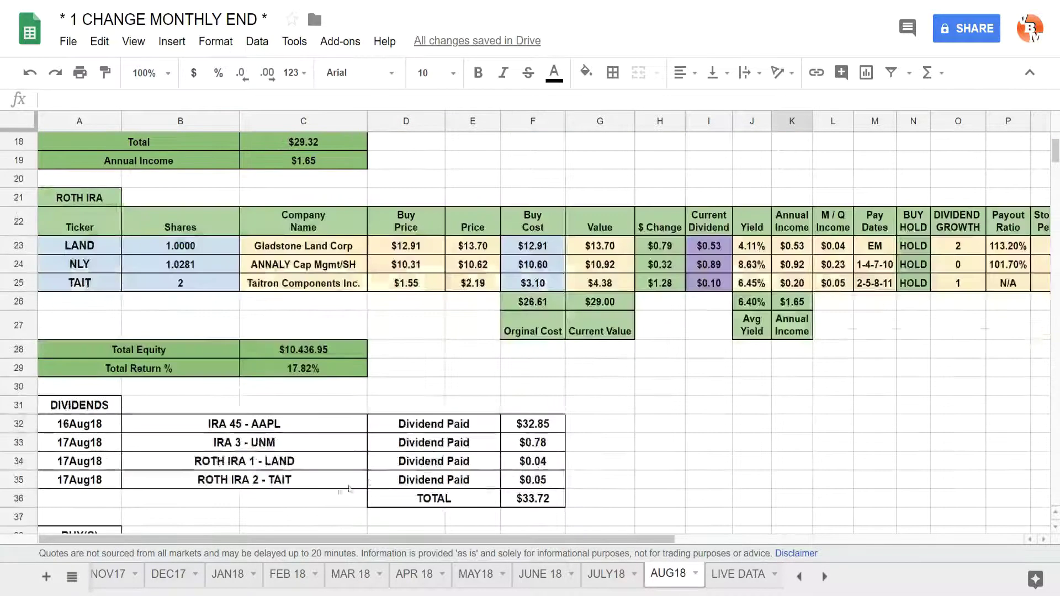
pyautogui.scroll(-1, 412, 292)
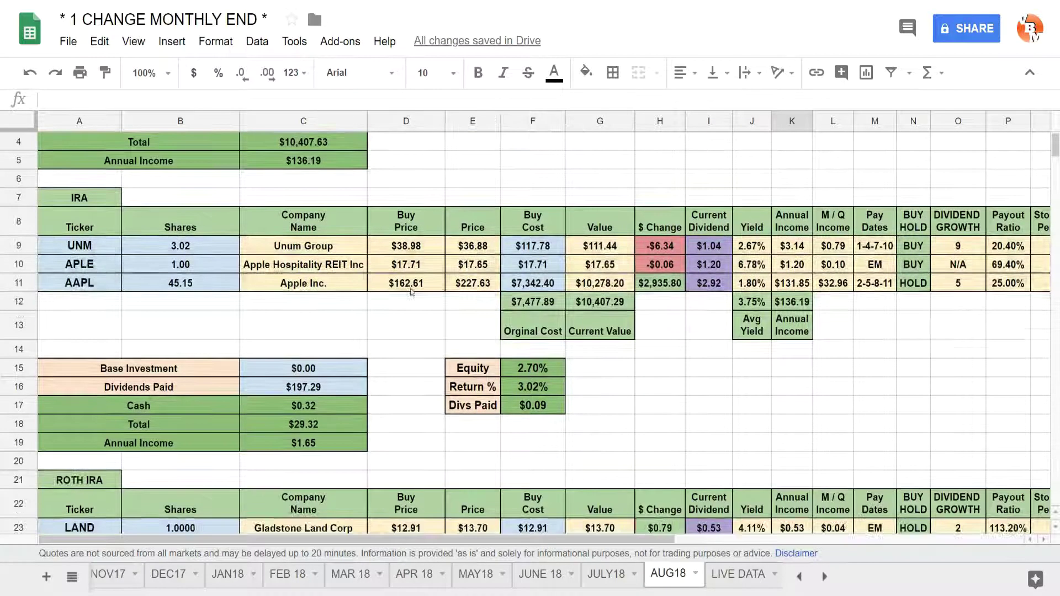
pyautogui.hotkey('alt', 'f')
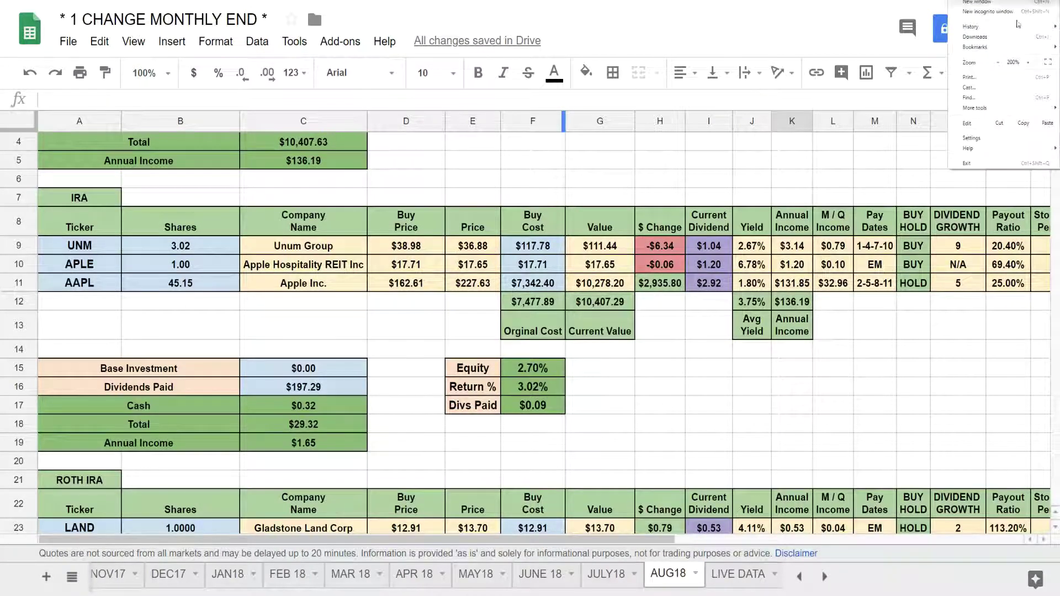
pyautogui.click(999, 63)
pyautogui.click(998, 63)
pyautogui.press('Escape')
pyautogui.click(574, 319)
pyautogui.scroll(-1, 895, 184)
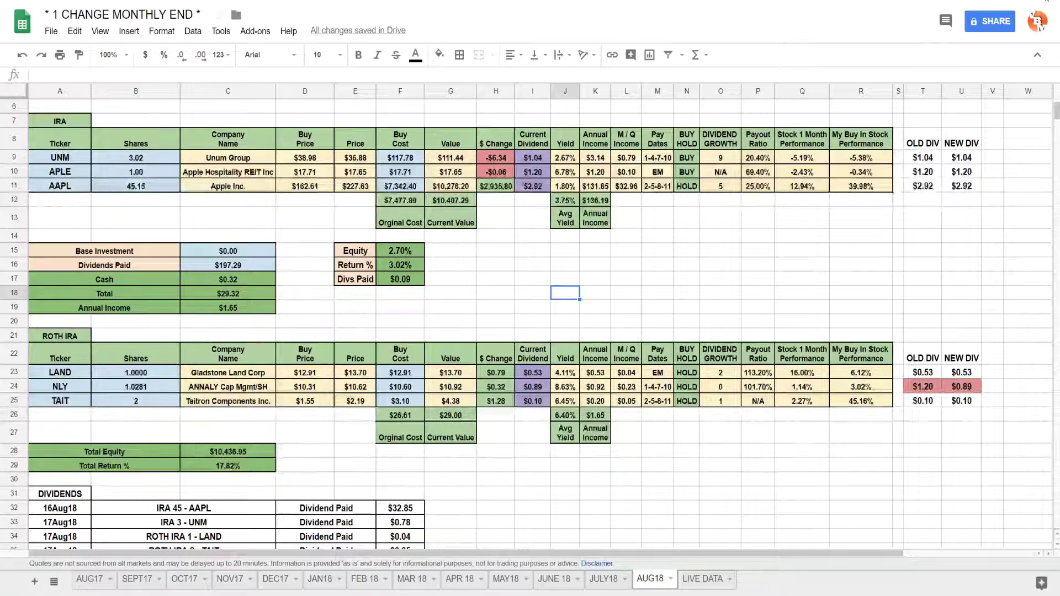
pyautogui.hotkey('alt', 'f')
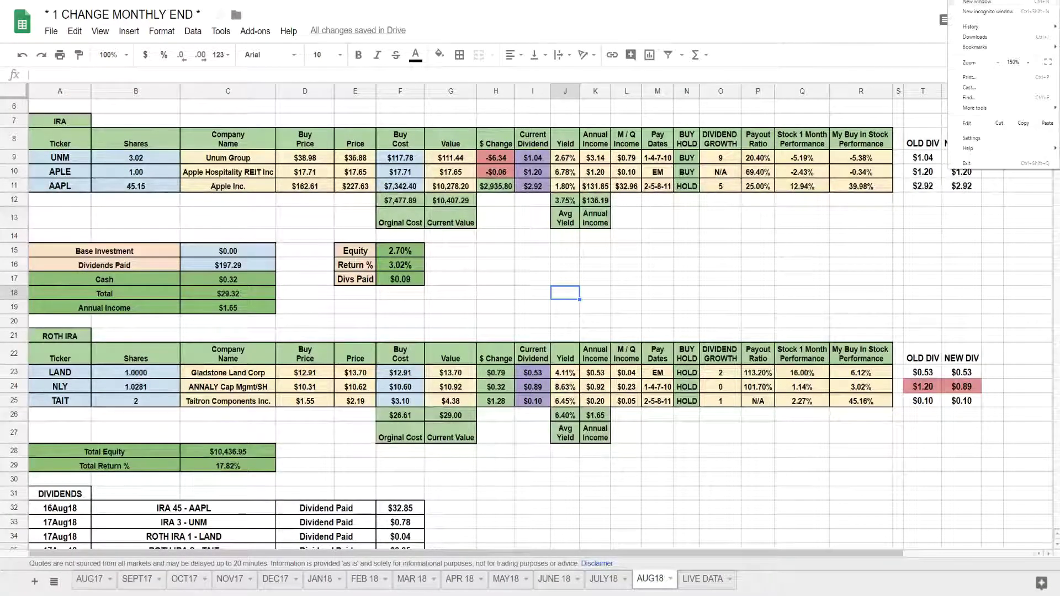
pyautogui.click(999, 63)
pyautogui.press('Escape')
pyautogui.click(572, 229)
pyautogui.scroll(2, 718, 155)
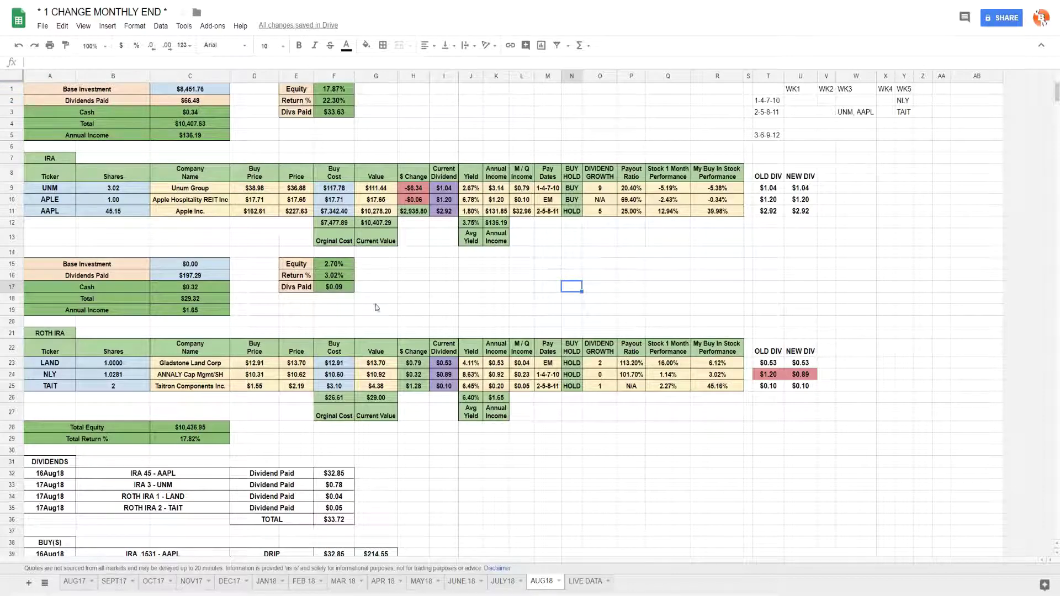
# - Review the AUG18 holdings, dividends and buys at the smaller zoom, and inspect TAIT's buy-in performance and full row in the Roth IRA
pyautogui.scroll(-2, 357, 538)
pyautogui.scroll(2, 797, 174)
pyautogui.scroll(-1, 381, 394)
pyautogui.scroll(-2, 381, 395)
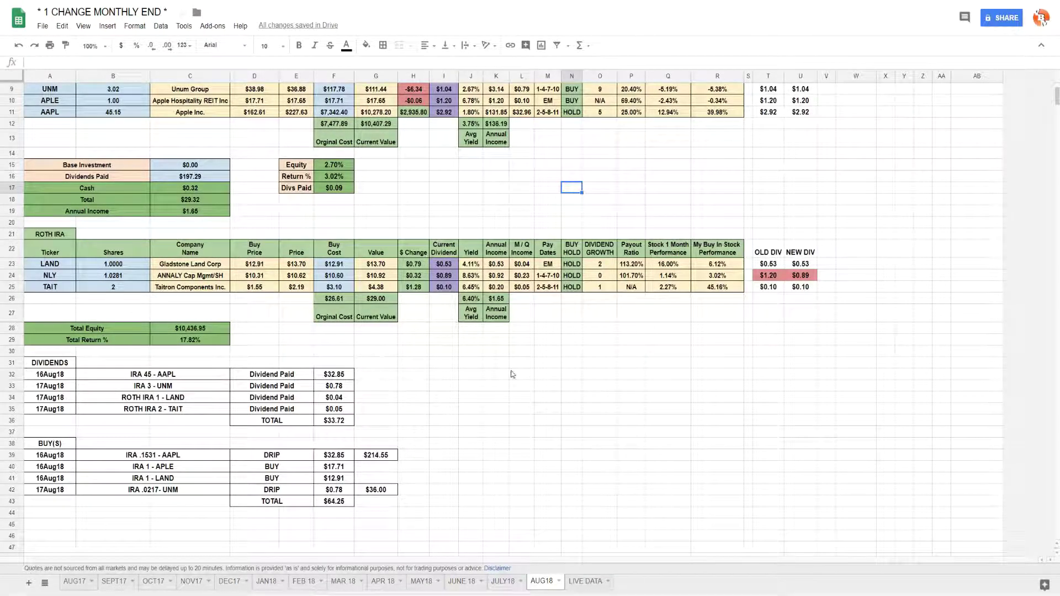
pyautogui.click(716, 288)
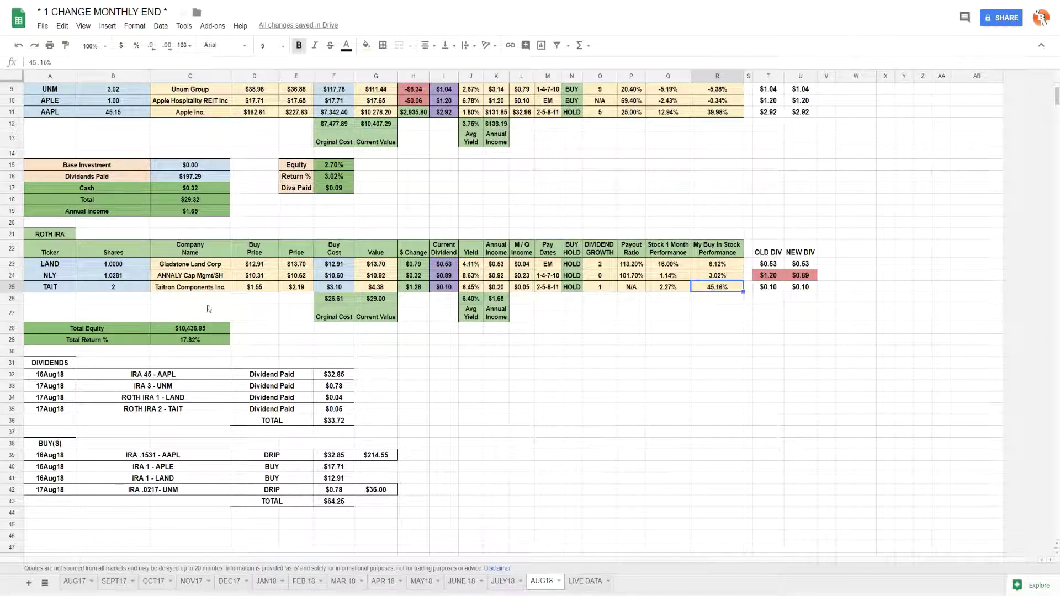
pyautogui.click(3, 287)
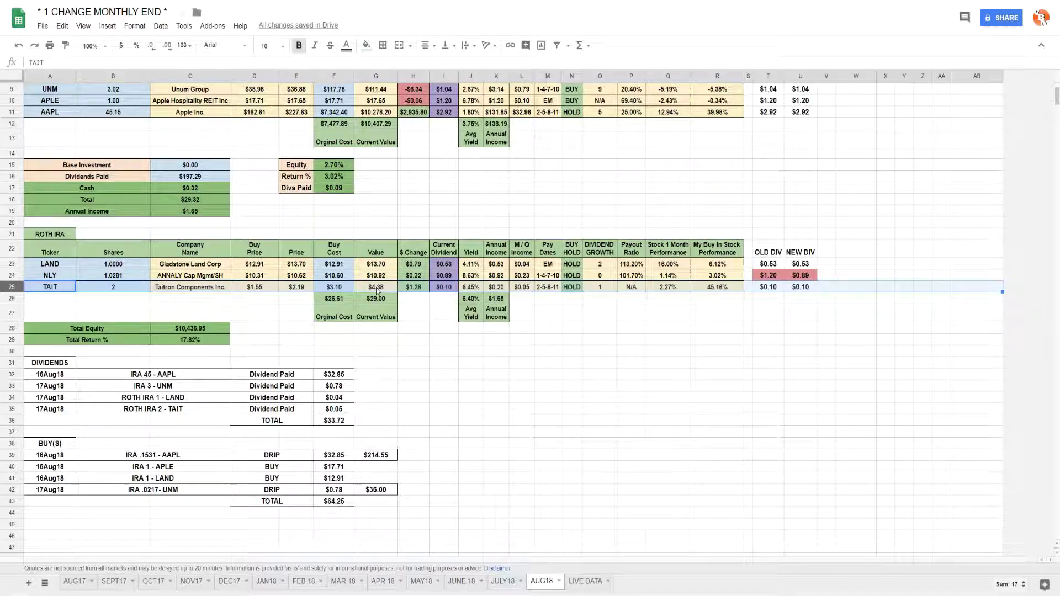
pyautogui.click(610, 411)
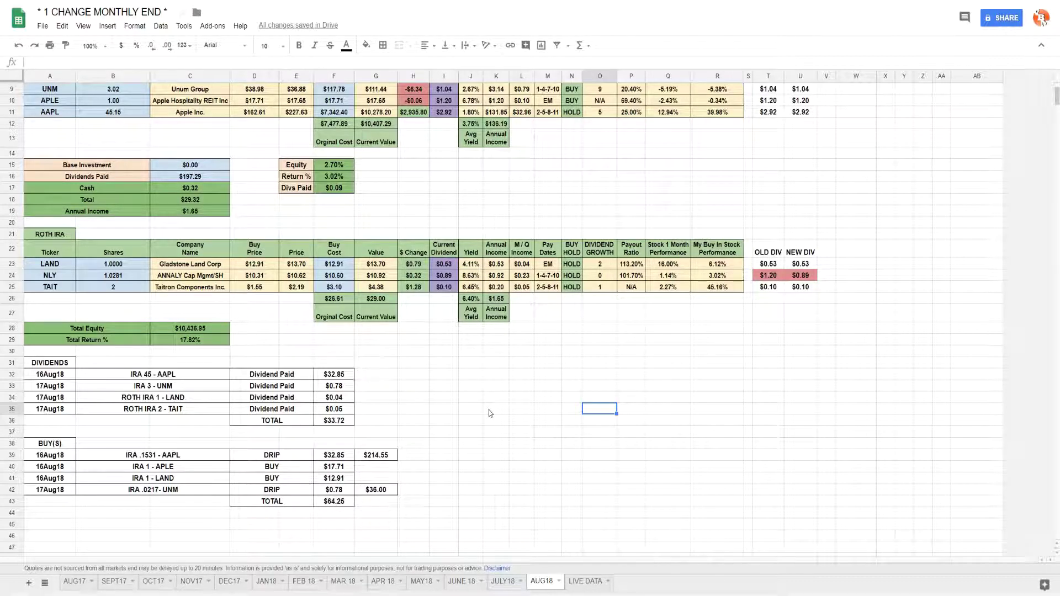
pyautogui.scroll(3, 490, 413)
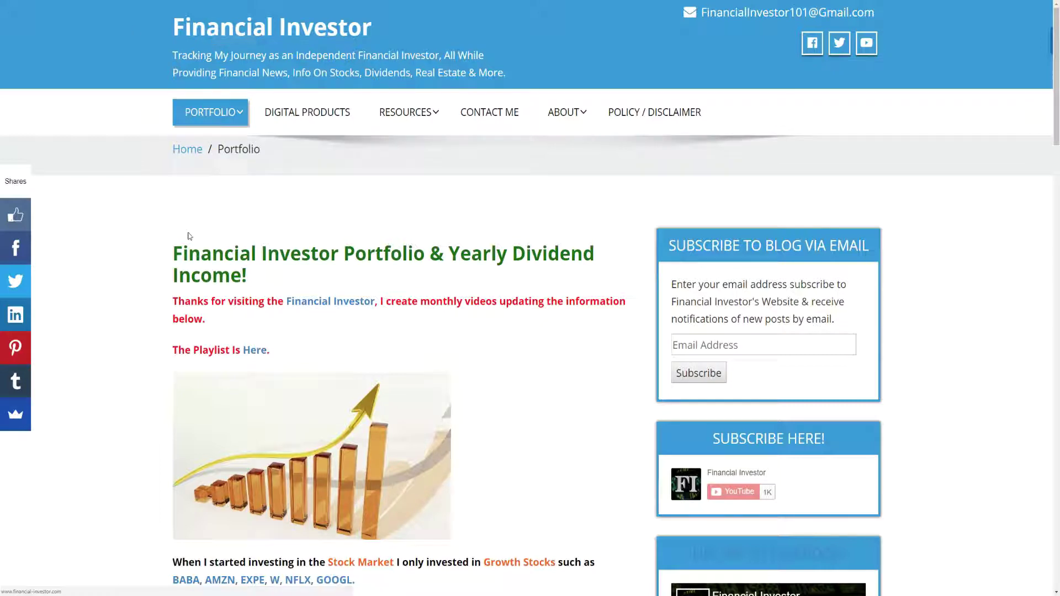
# - Switch to the Financial Investor website and review the IRA and Roth IRA tables on its Portfolio page
pyautogui.moveTo(213, 113)
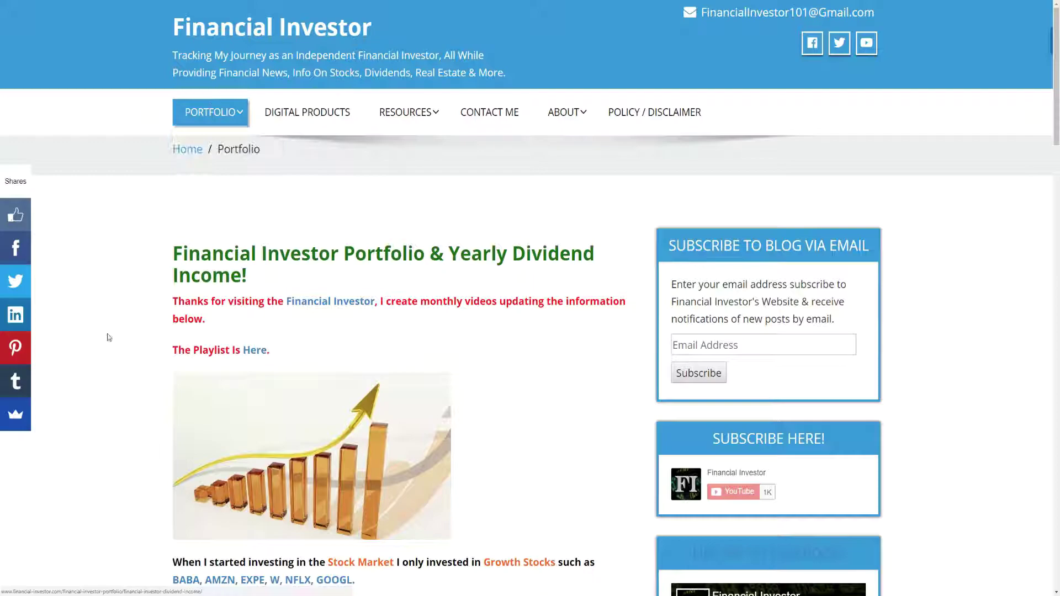
pyautogui.scroll(-5, 129, 346)
pyautogui.scroll(-5, 130, 345)
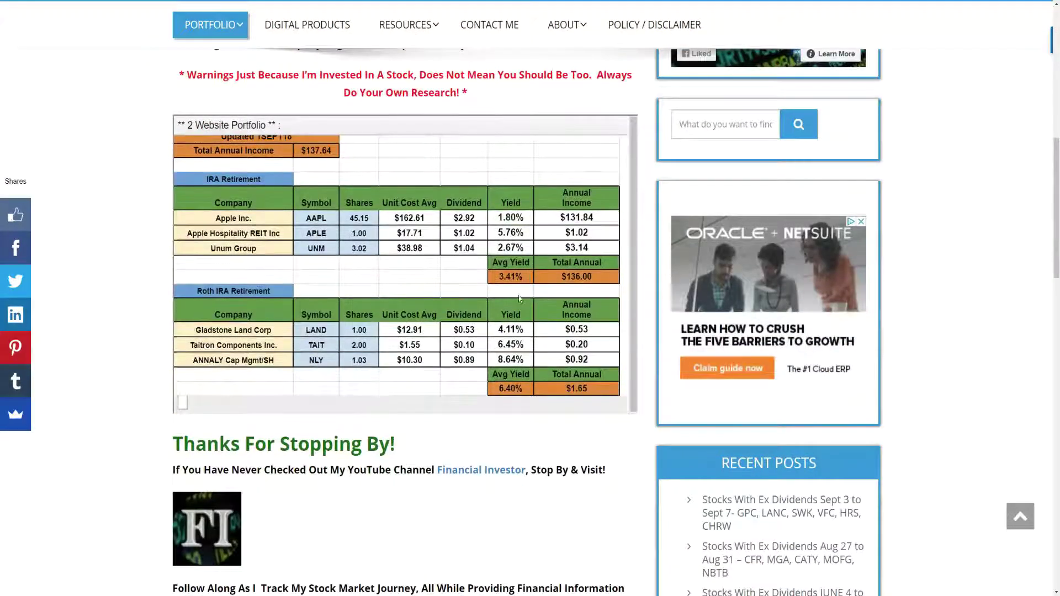
pyautogui.scroll(1, 162, 287)
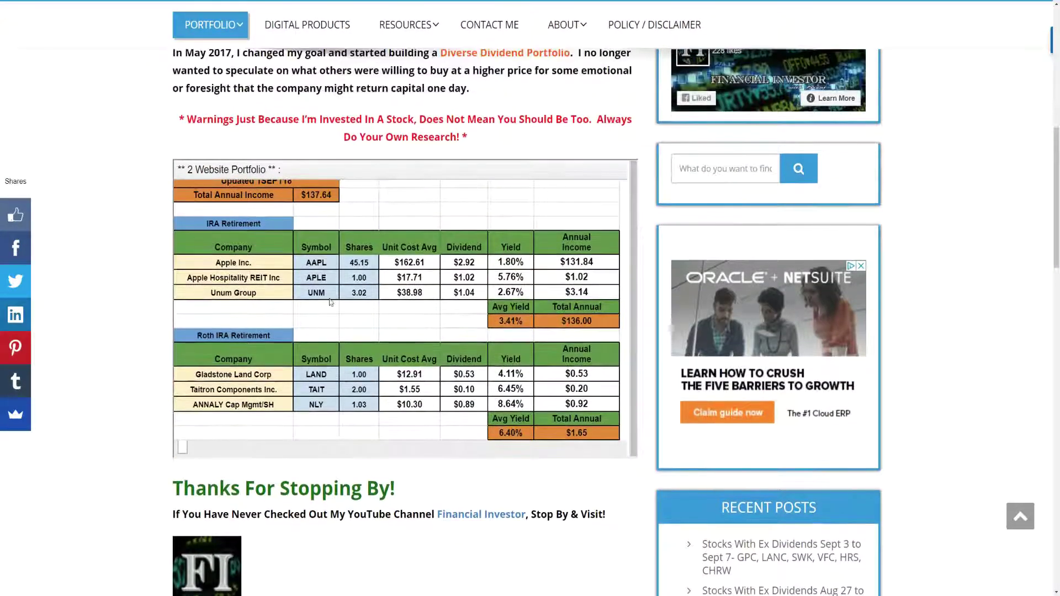
pyautogui.scroll(5, 155, 307)
# - Open the website's dividend income page and examine the month 8 dividend amount for 2018 in the yearly table
pyautogui.moveTo(218, 27)
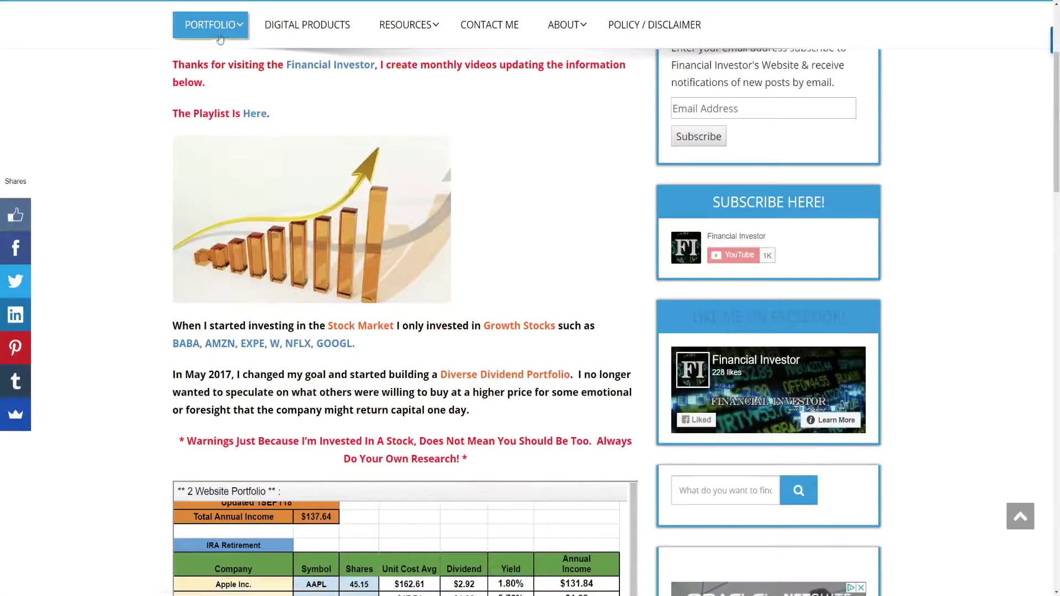
pyautogui.click(221, 51)
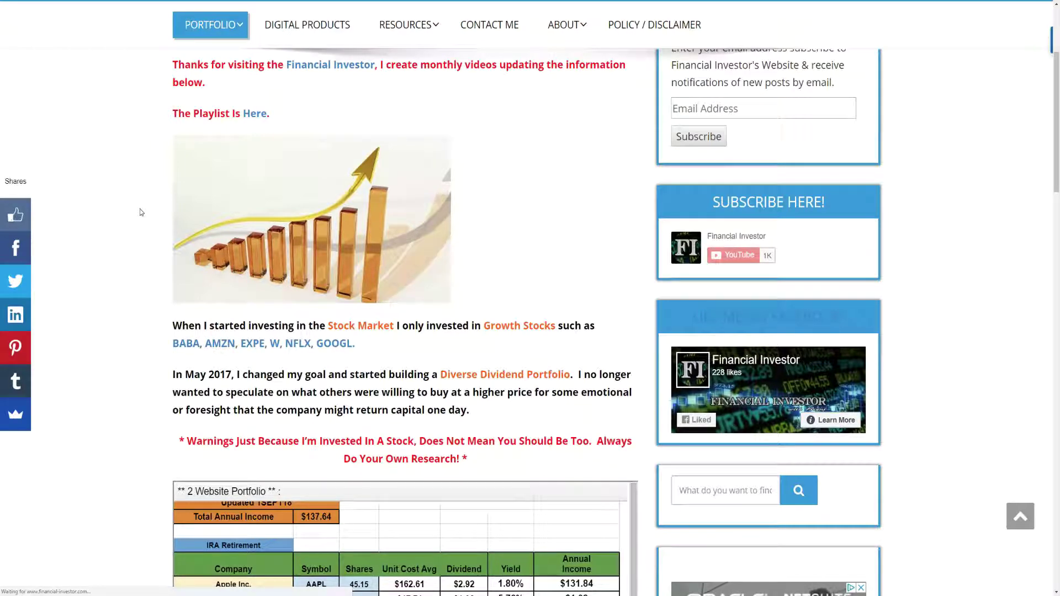
pyautogui.scroll(-3, 136, 338)
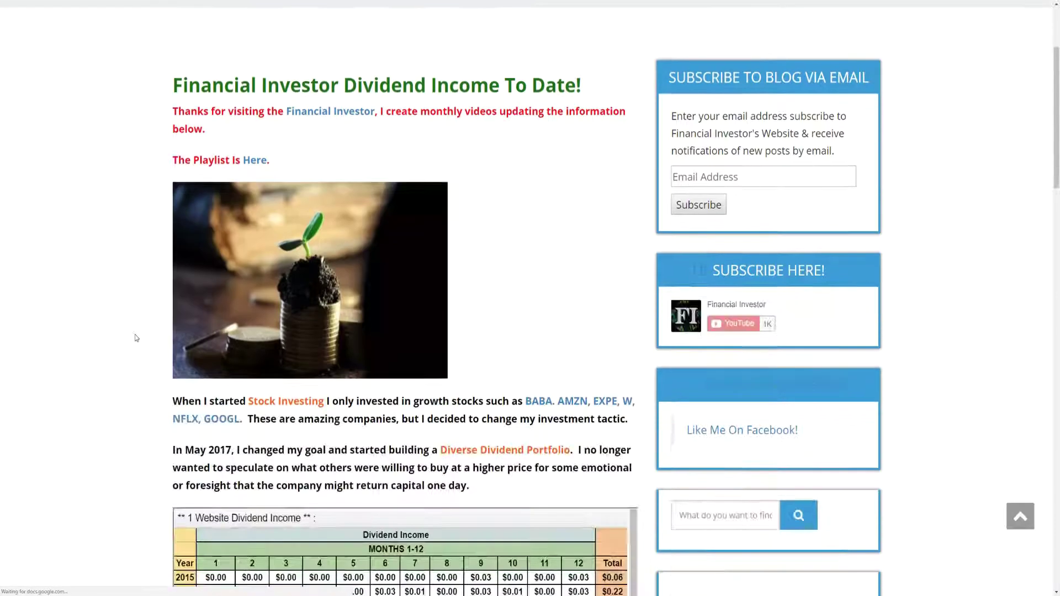
pyautogui.scroll(-5, 137, 338)
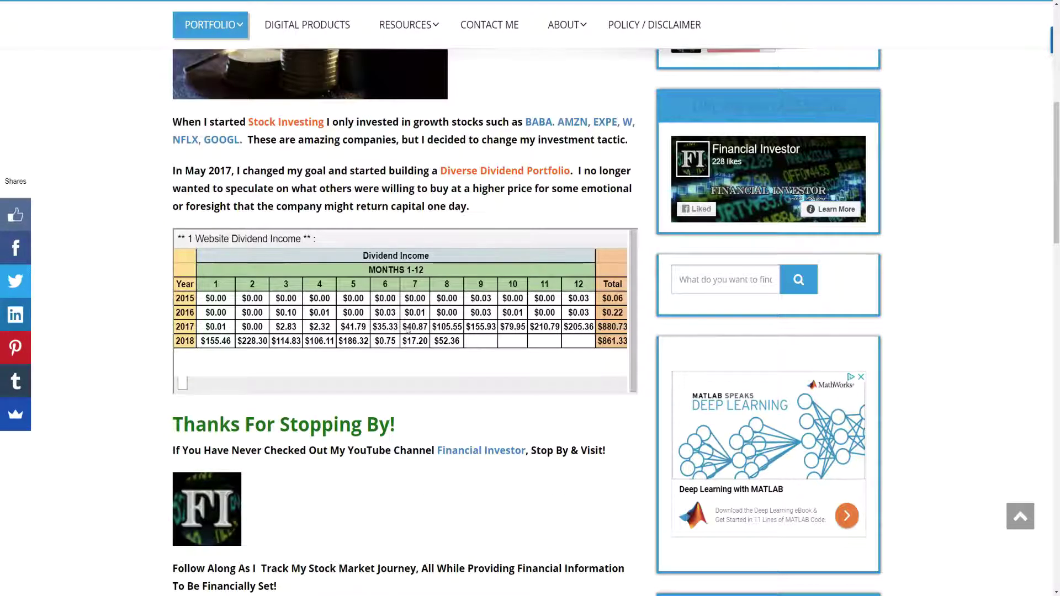
pyautogui.moveTo(435, 341); pyautogui.dragTo(462, 344)
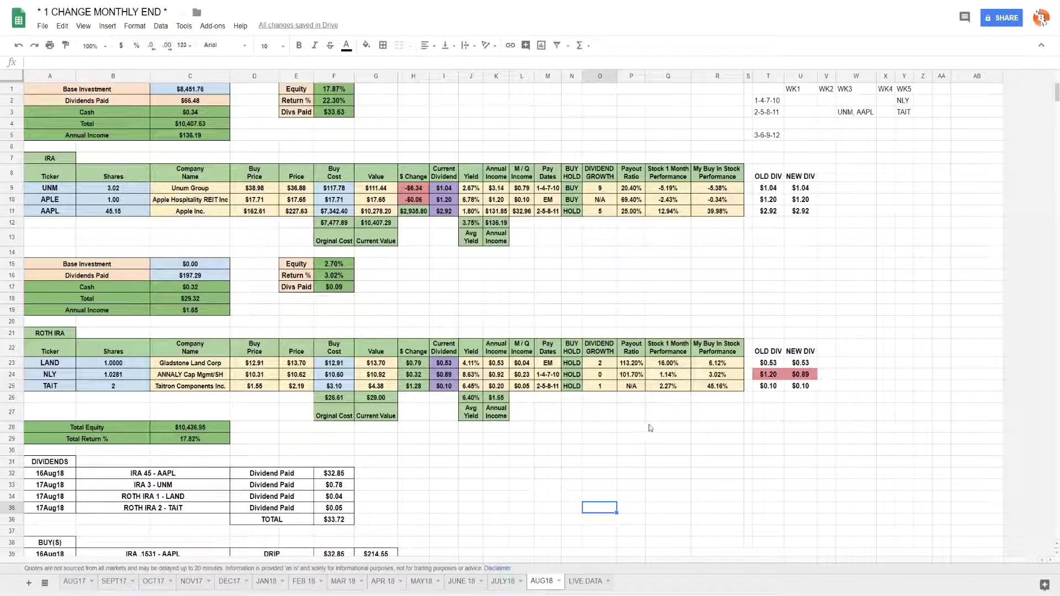
# - Switch back to the tracking spreadsheet and compare the account summaries and totals on the AUG18 and JULY18 sheets
pyautogui.click(643, 485)
pyautogui.scroll(-3, 574, 414)
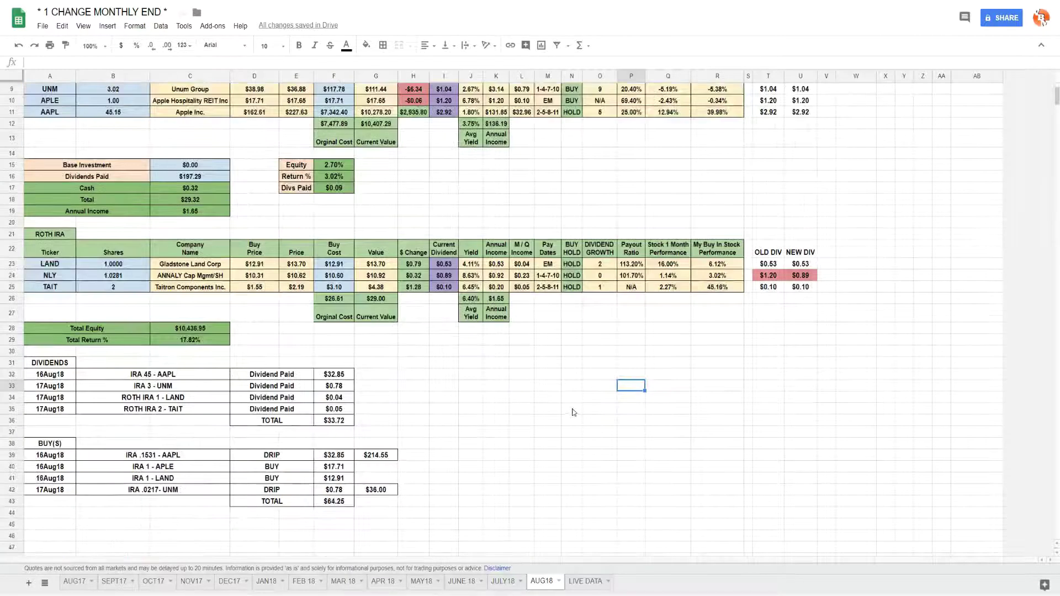
pyautogui.scroll(3, 350, 475)
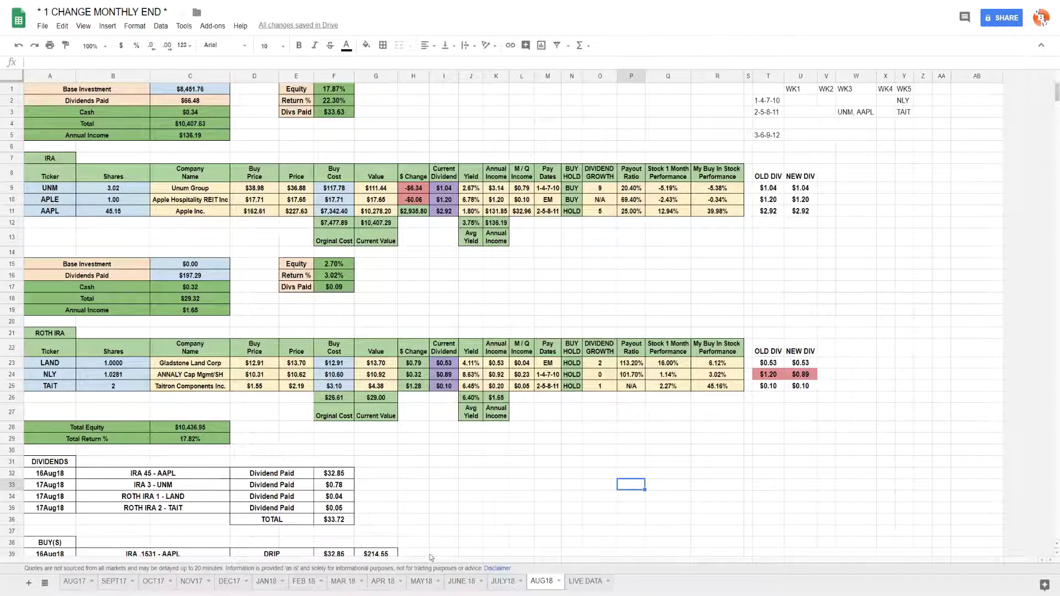
pyautogui.click(496, 579)
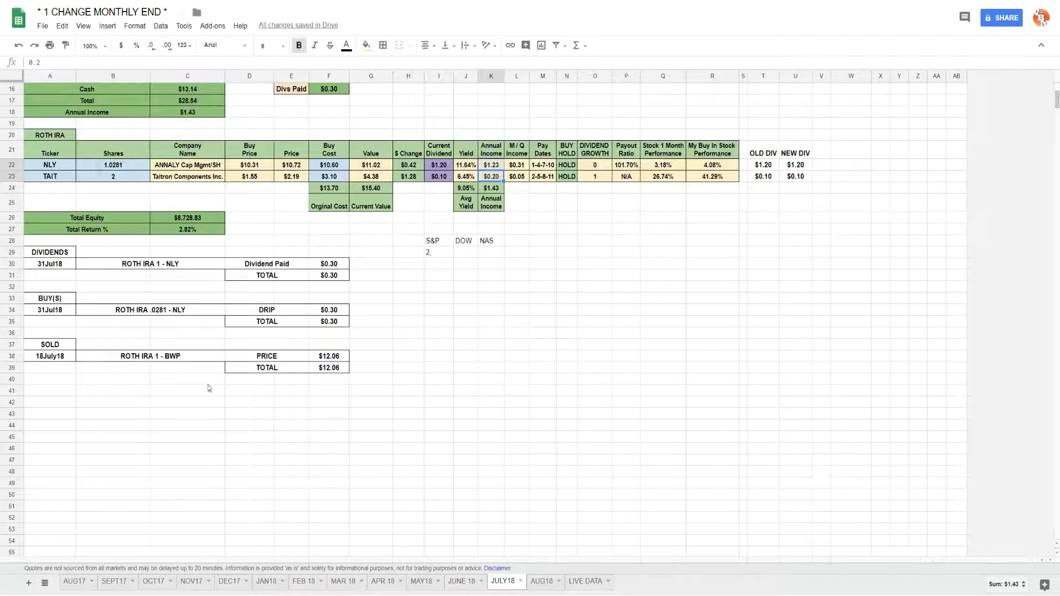
pyautogui.scroll(5, 210, 390)
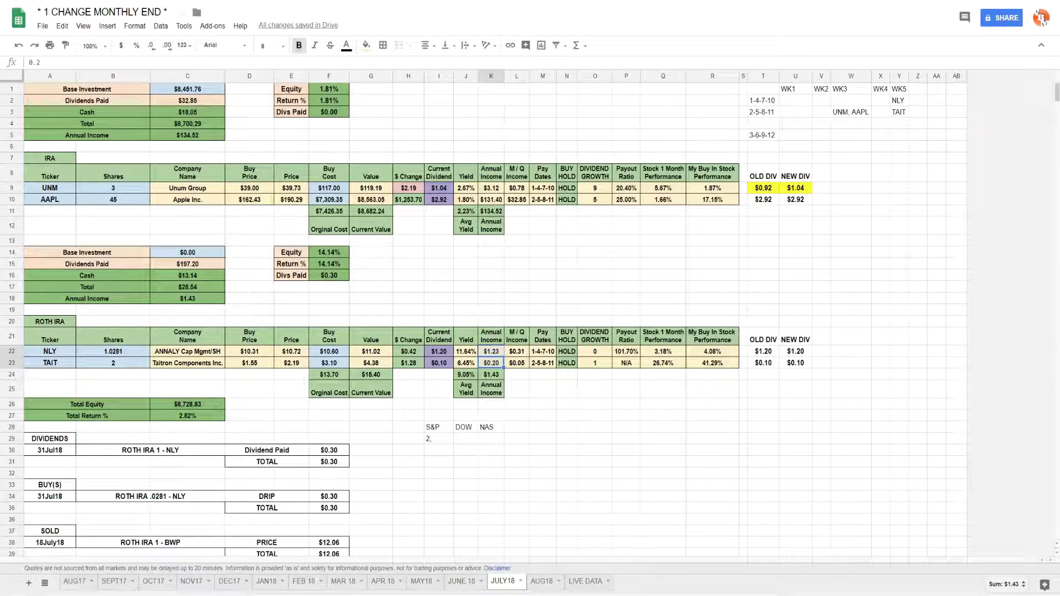
pyautogui.click(544, 582)
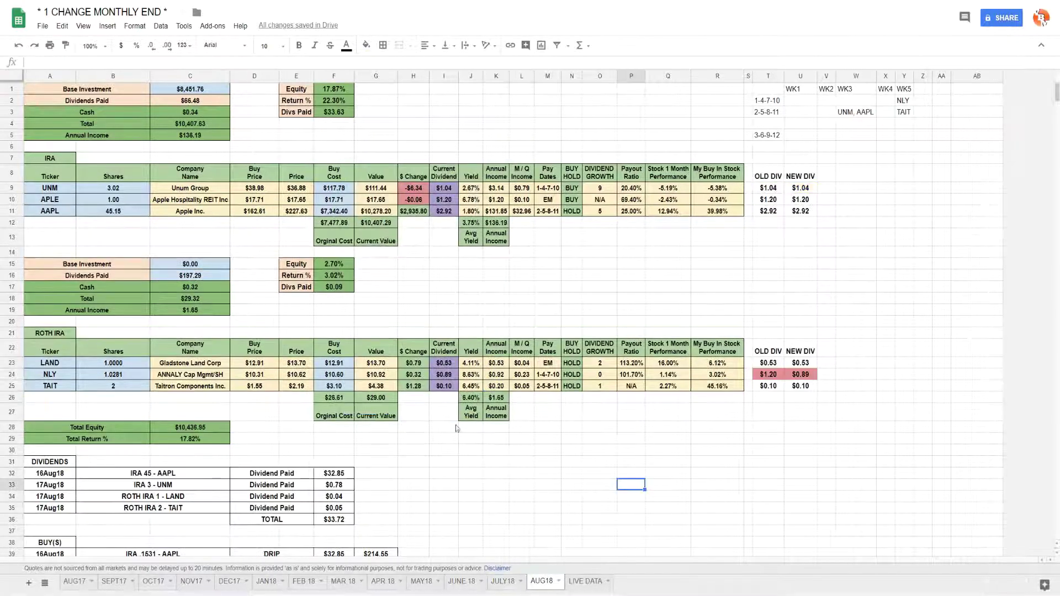
# - Switch to Calculator and subtract the JULY18 total equity of 8,728.83 from the AUG18 total equity of 10,436.95, then return to the spreadsheet
pyautogui.hotkey('alt', 'Tab')
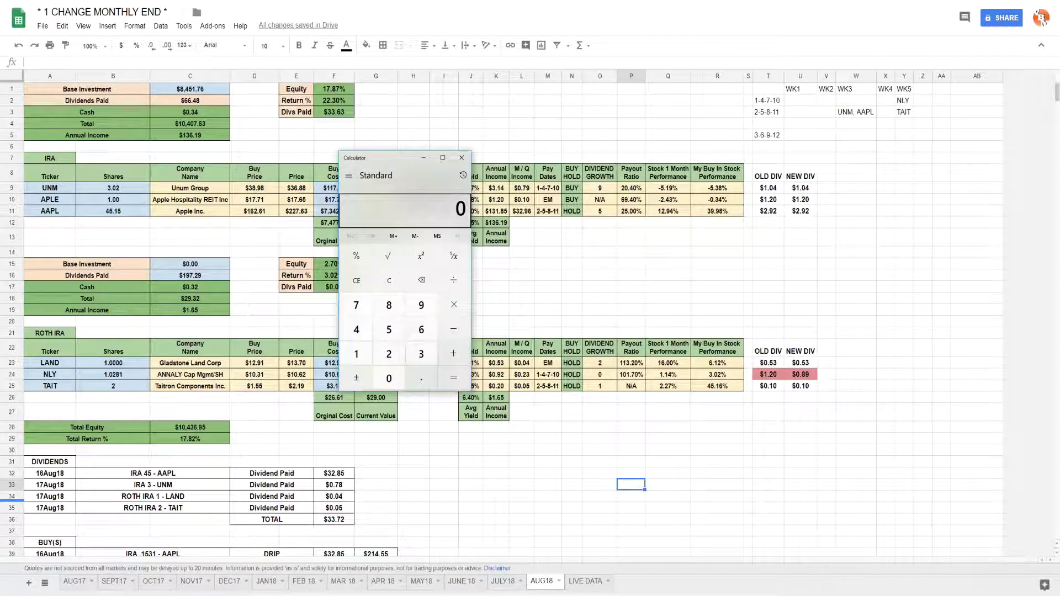
pyautogui.write('10,436.')
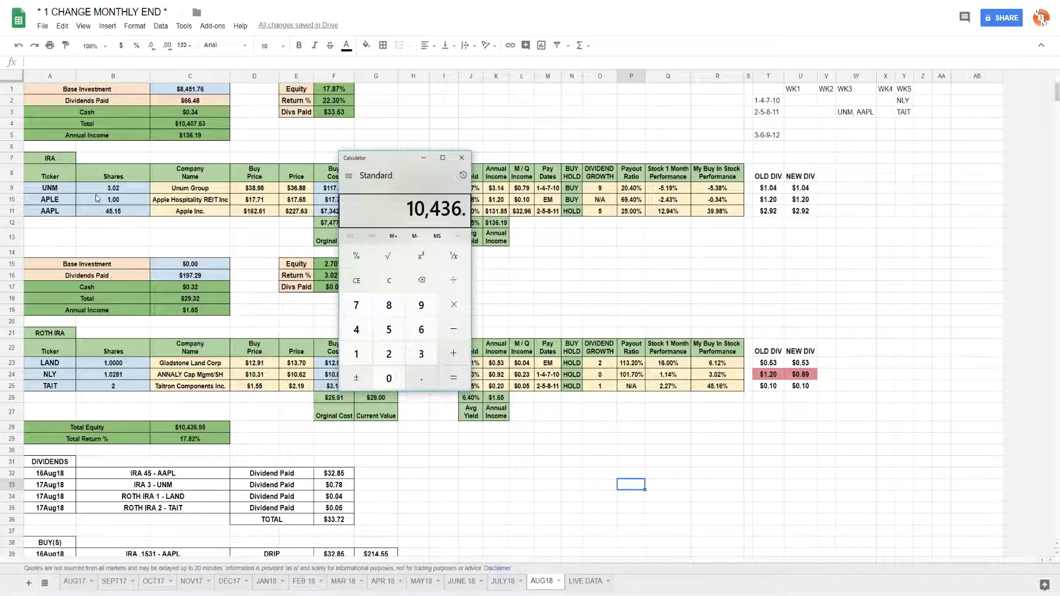
pyautogui.write('95')
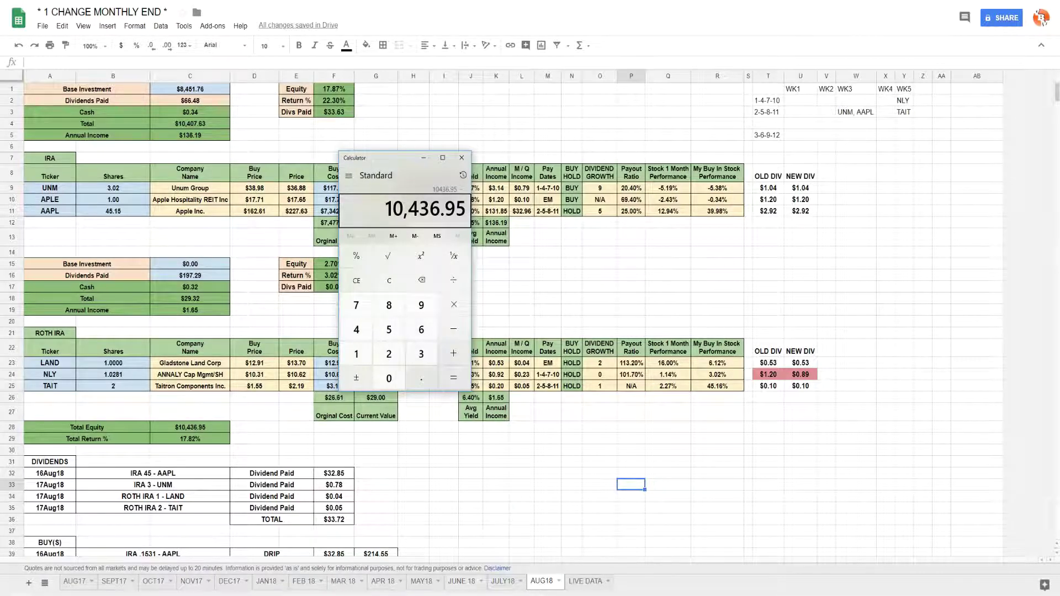
pyautogui.hotkey('alt', 'Tab')
pyautogui.click(510, 583)
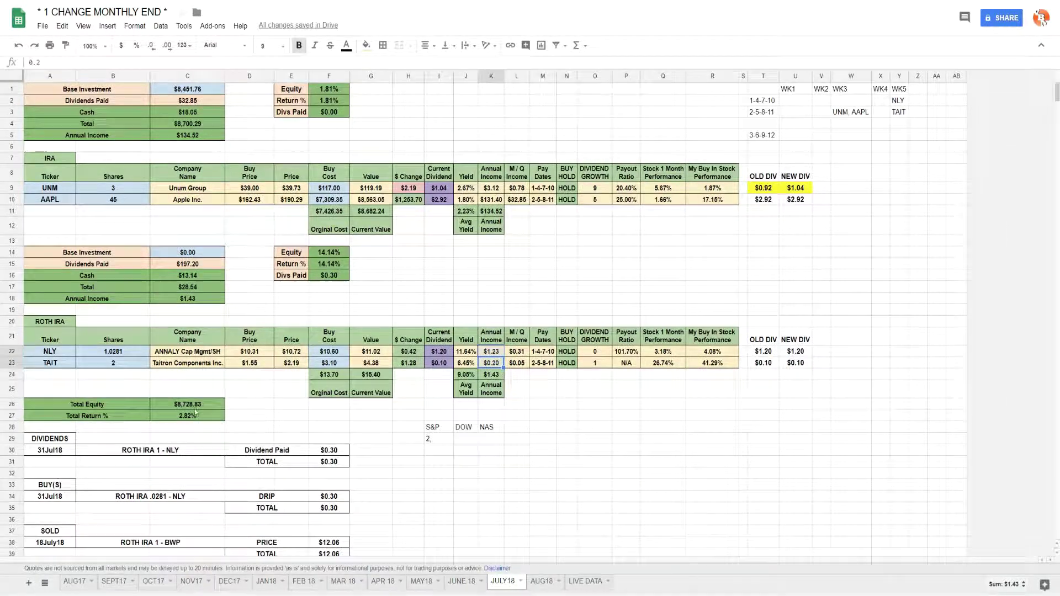
pyautogui.hotkey('alt', 'Tab')
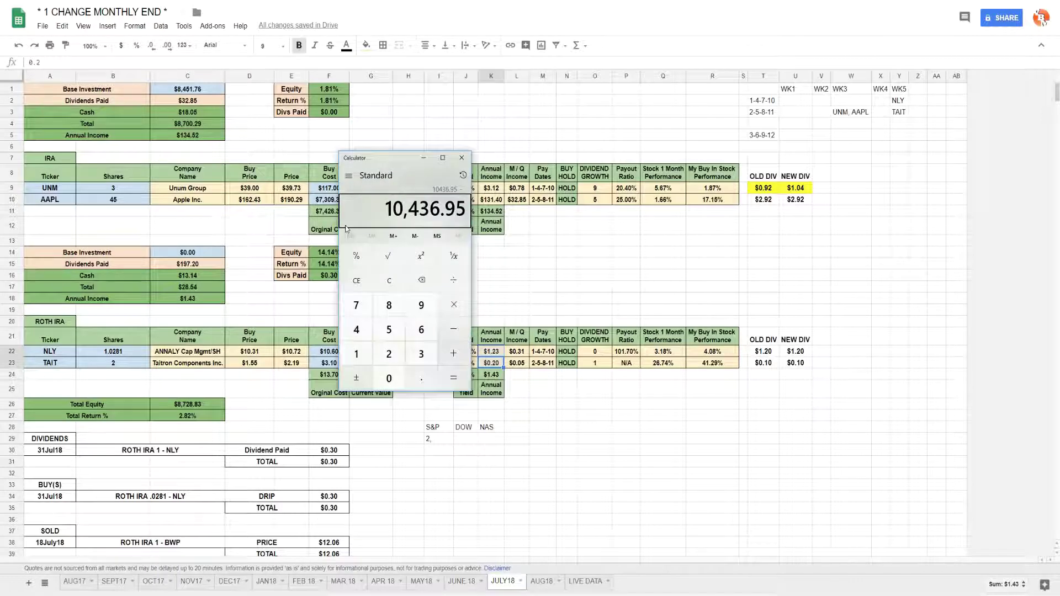
pyautogui.write('8,728.83')
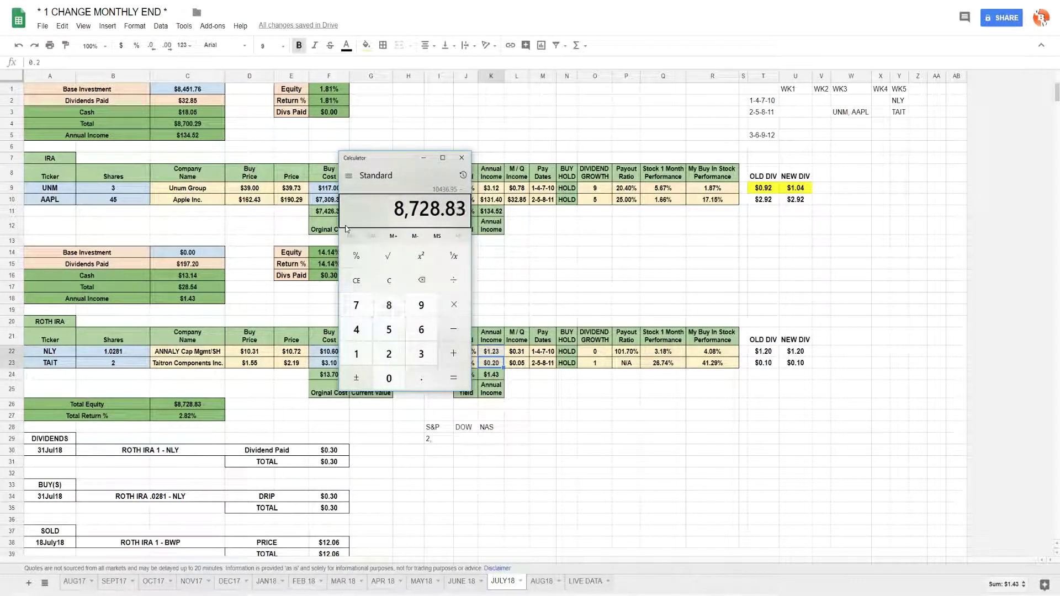
pyautogui.press('Return')
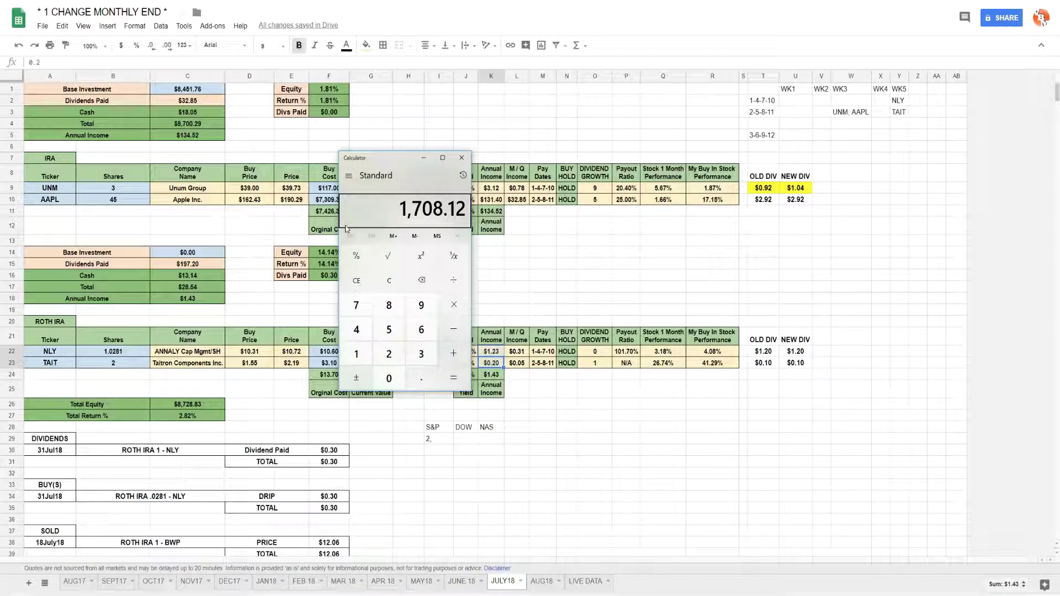
pyautogui.click(424, 158)
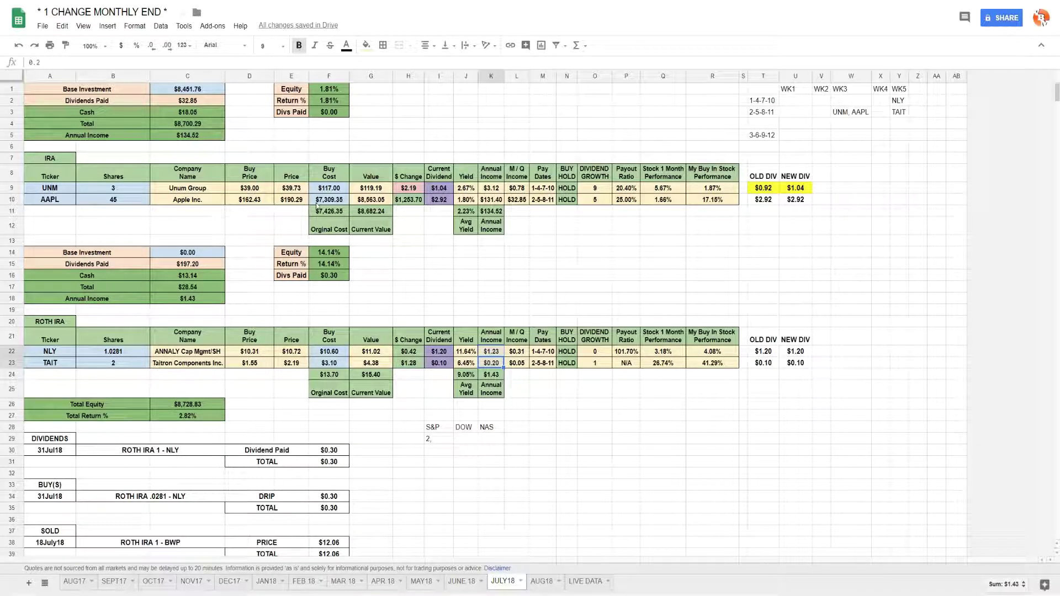
pyautogui.click(253, 210)
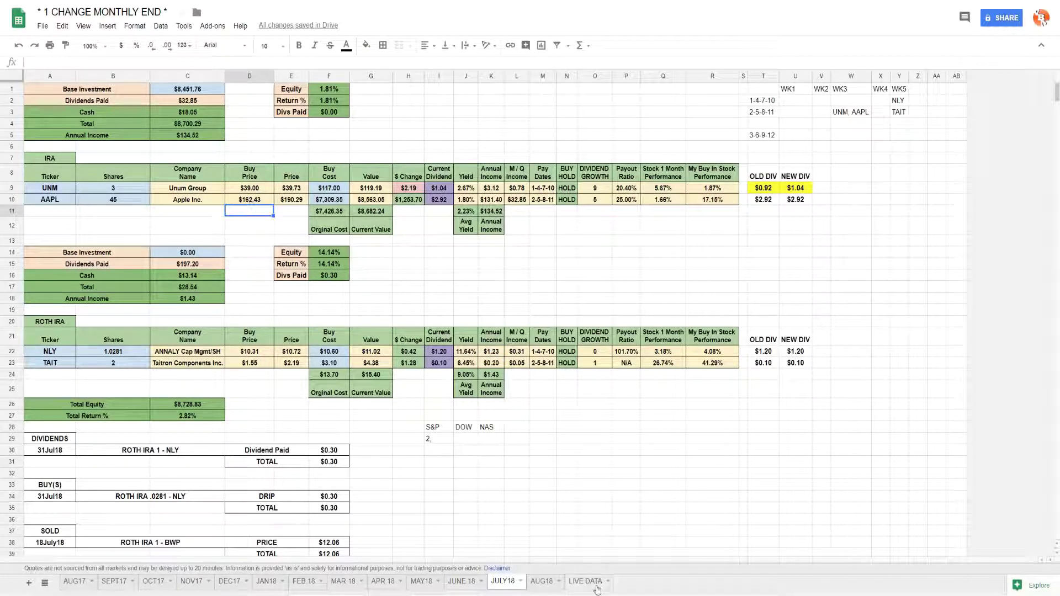
# - Return to the AUG18 sheet, enlarge the browser zoom by two levels, and review its account tables, total equity and dividends
pyautogui.click(542, 581)
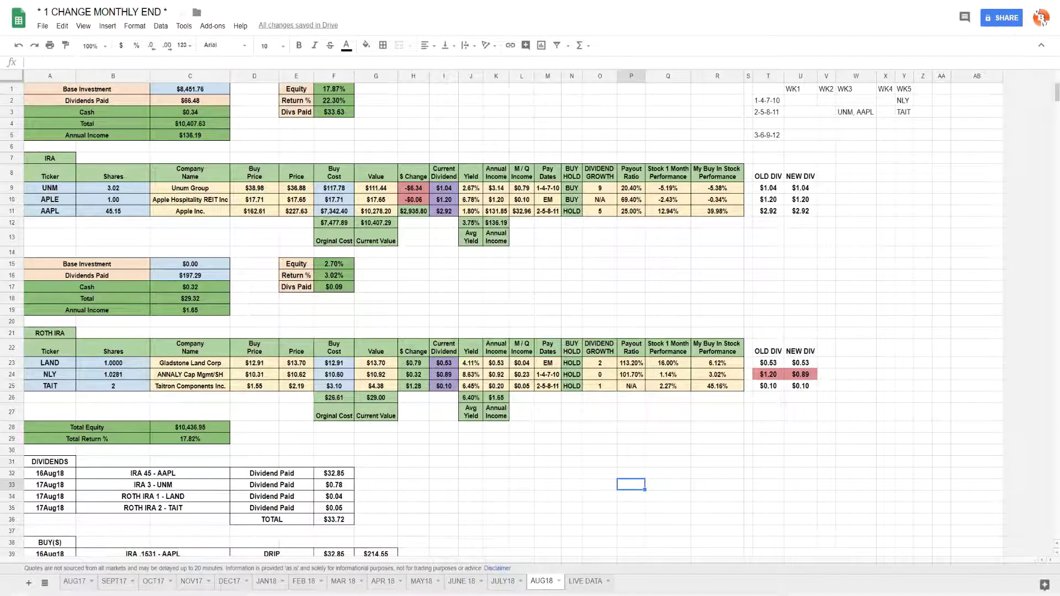
pyautogui.click(1048, 2)
pyautogui.click(1029, 62)
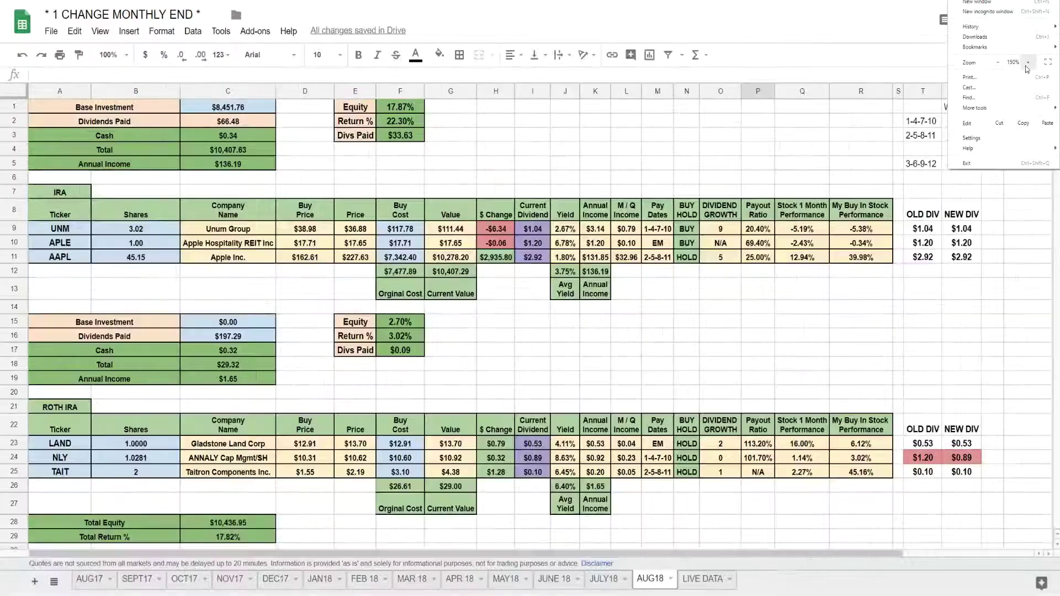
pyautogui.click(1029, 62)
pyautogui.click(524, 198)
pyautogui.scroll(-8, 523, 201)
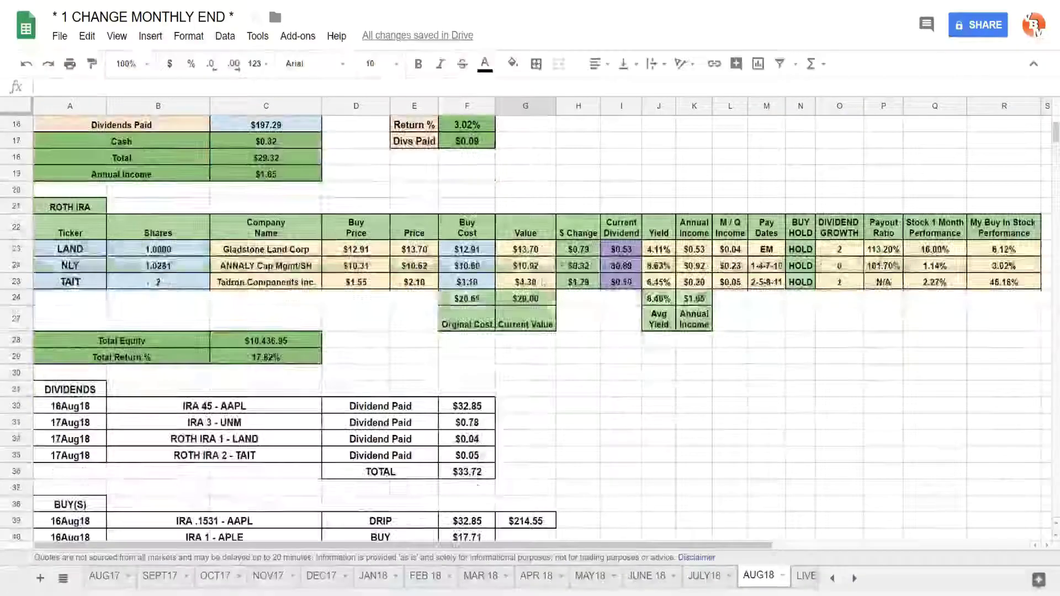
pyautogui.scroll(8, 617, 352)
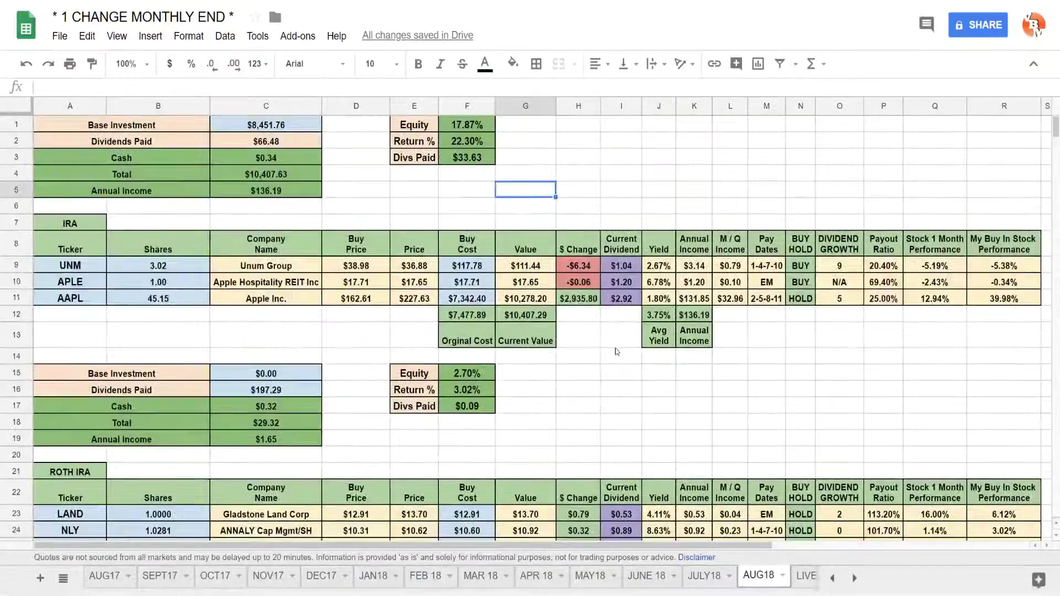